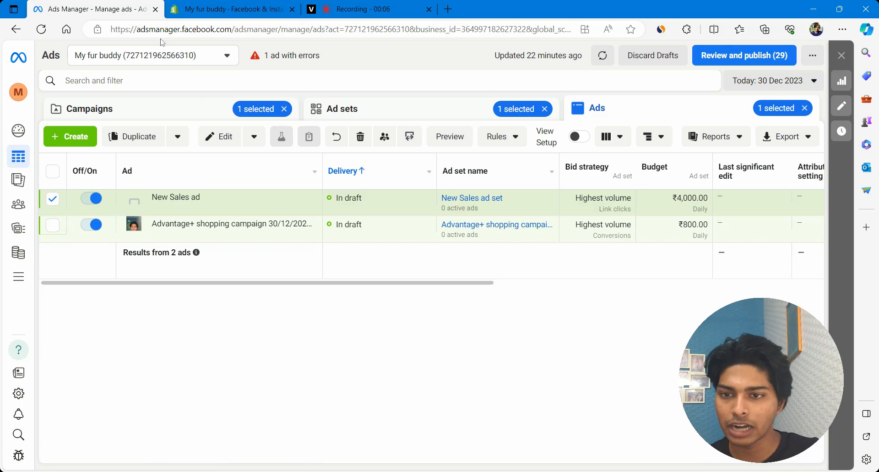
Open Commerce Manager from the All tools menu on the Campaigns page.
{"action": "left_click", "coordinate": [154, 106]}
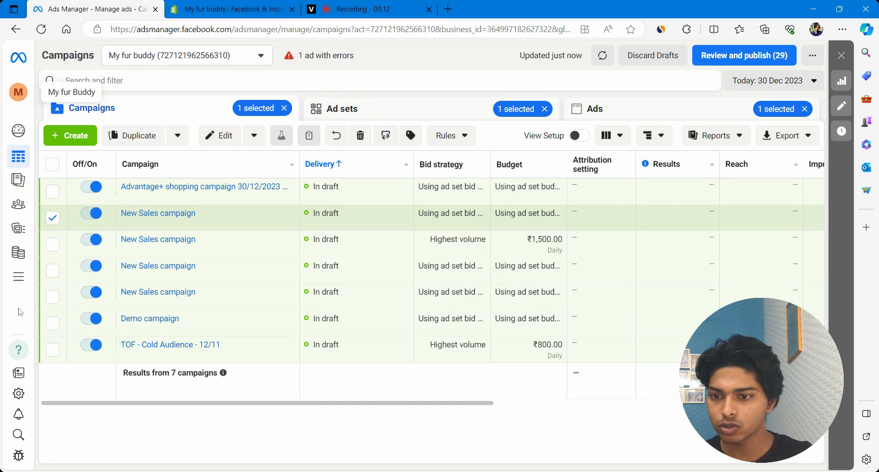
{"action": "left_click", "coordinate": [23, 278]}
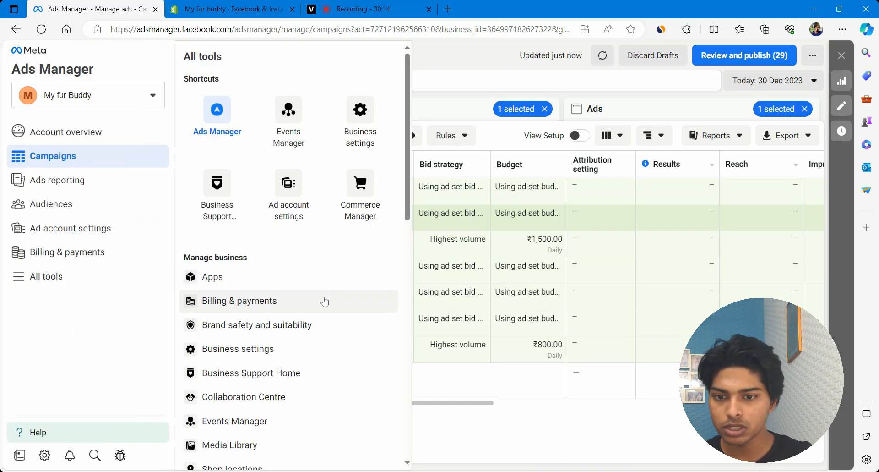
{"action": "scroll", "coordinate": [324, 300], "scroll_direction": "down", "scroll_amount": 7}
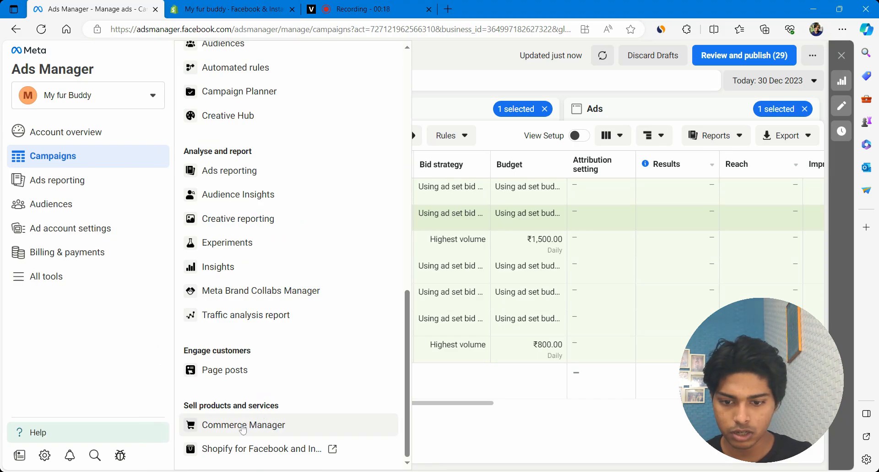
{"action": "left_click", "coordinate": [243, 427]}
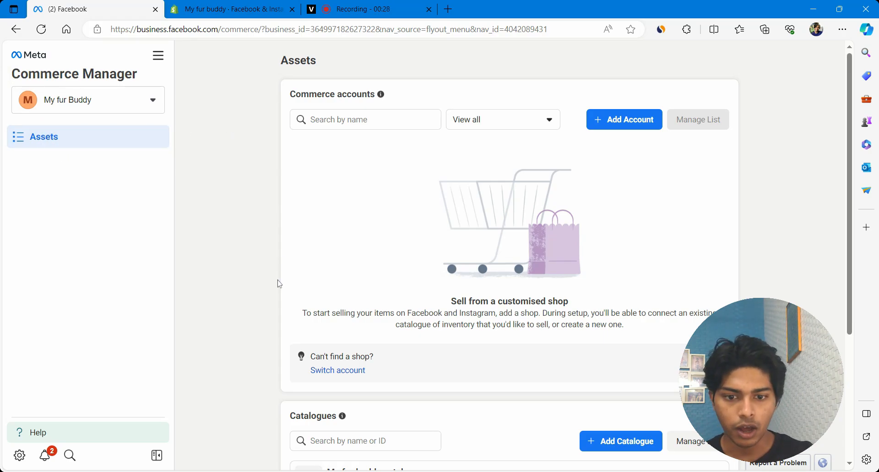
Start adding a new catalogue from the Catalogues section.
{"action": "scroll", "coordinate": [279, 284], "scroll_direction": "down", "scroll_amount": 4}
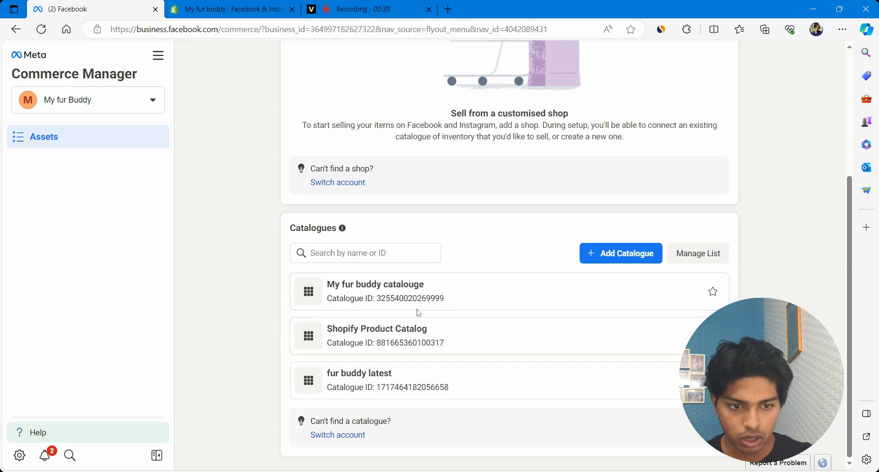
{"action": "left_click", "coordinate": [602, 252]}
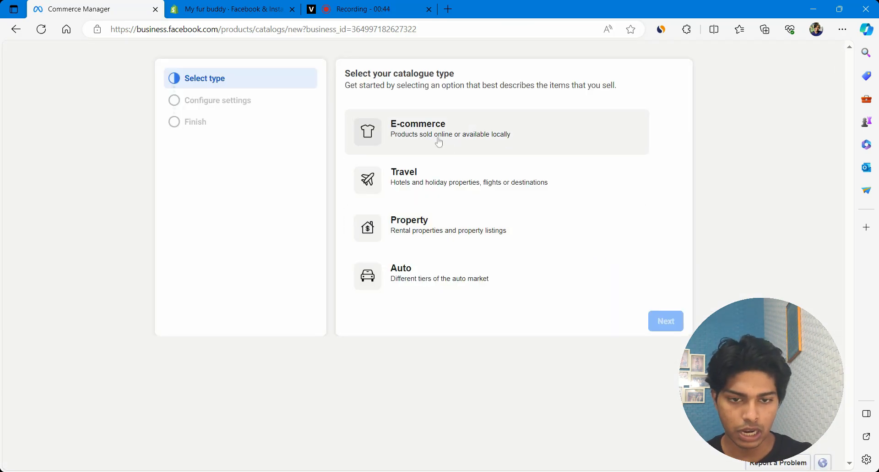
Choose the E-commerce catalogue type and continue to the catalogue settings.
{"action": "left_click", "coordinate": [413, 136]}
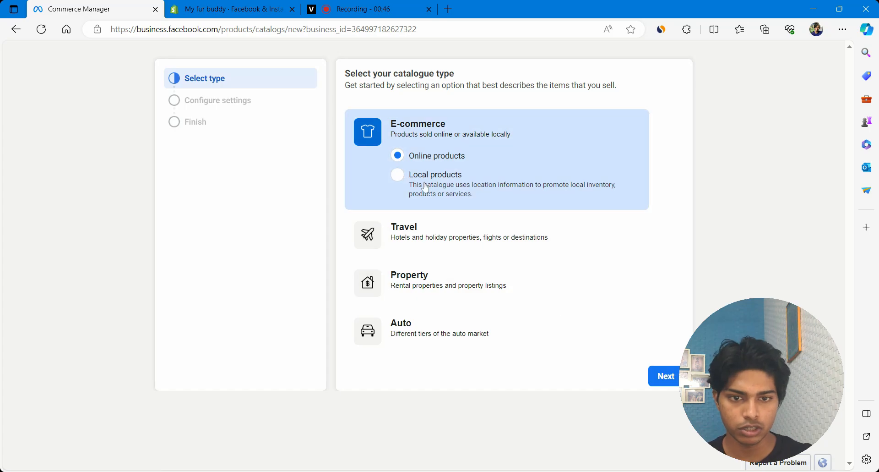
{"action": "left_click", "coordinate": [665, 376]}
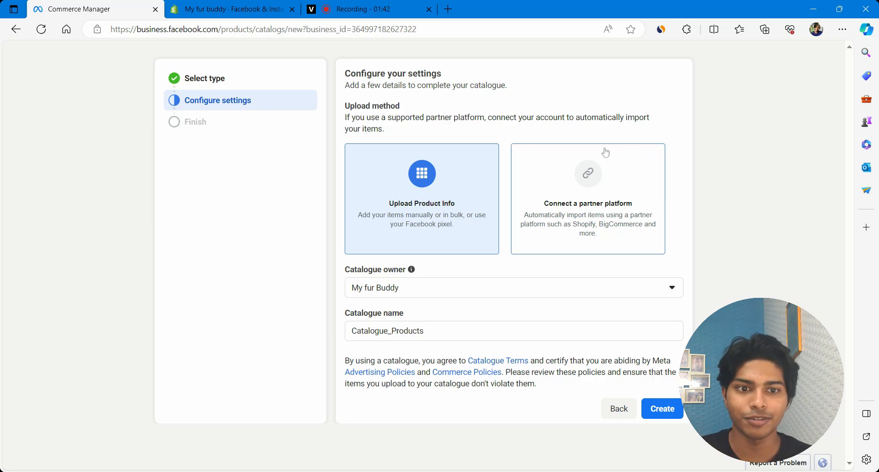
Set the catalogue to import from Shopify as the partner platform and go to Shopify.
{"action": "left_click", "coordinate": [586, 187]}
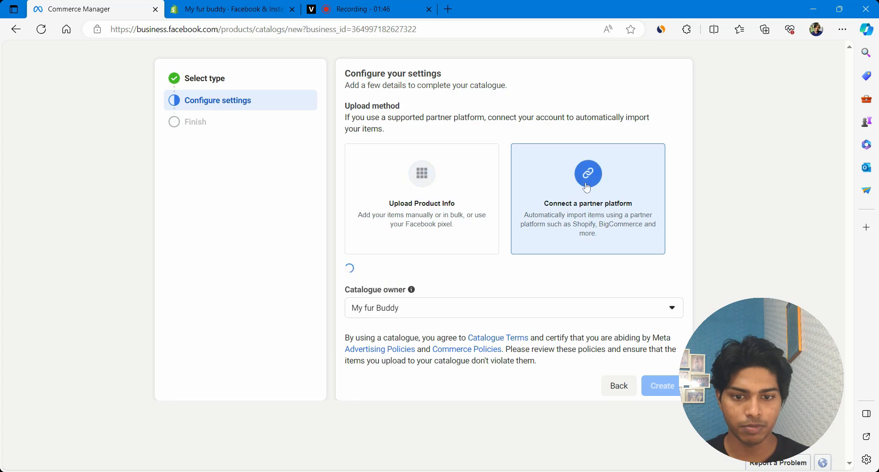
{"action": "left_click", "coordinate": [429, 286]}
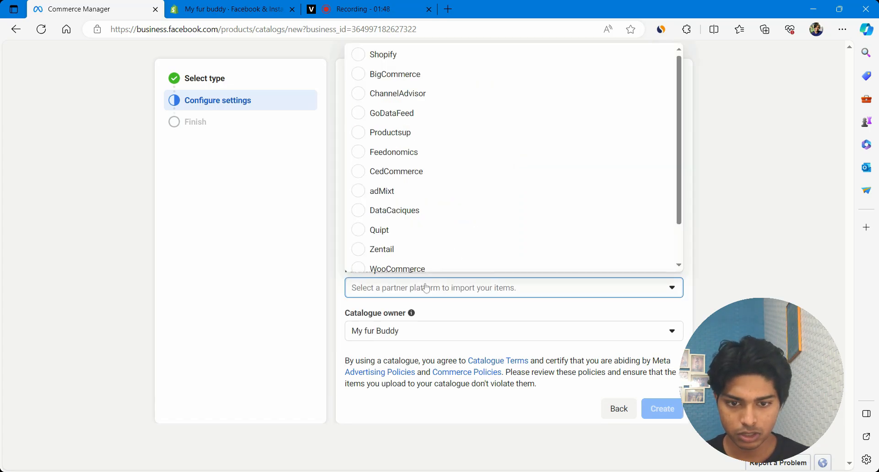
{"action": "left_click", "coordinate": [364, 55]}
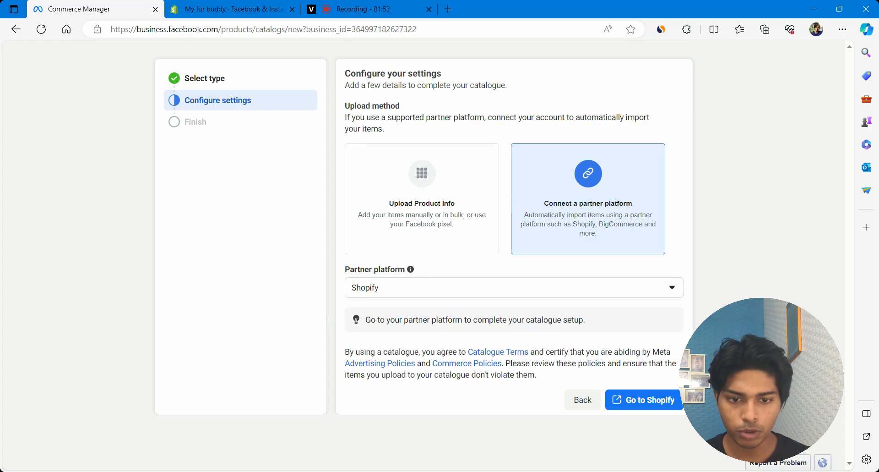
{"action": "left_click", "coordinate": [648, 400]}
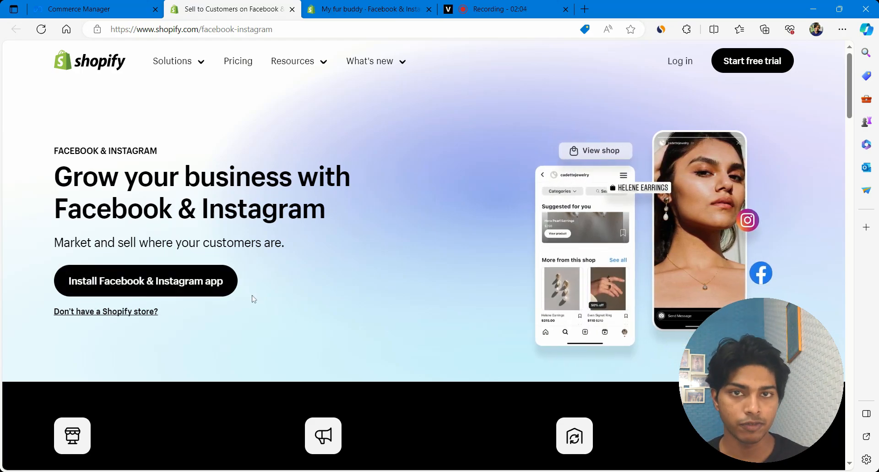
Install the Facebook & Instagram sales channel in Shopify and open its channel page.
{"action": "left_click", "coordinate": [165, 288]}
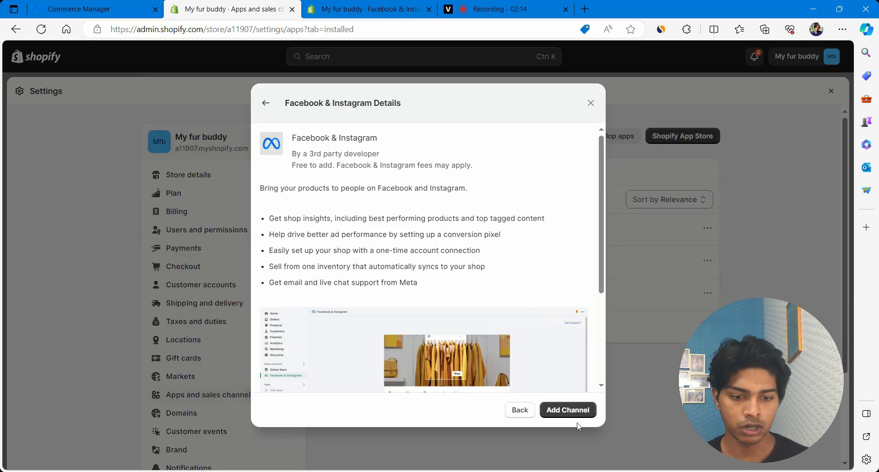
{"action": "left_click", "coordinate": [571, 410]}
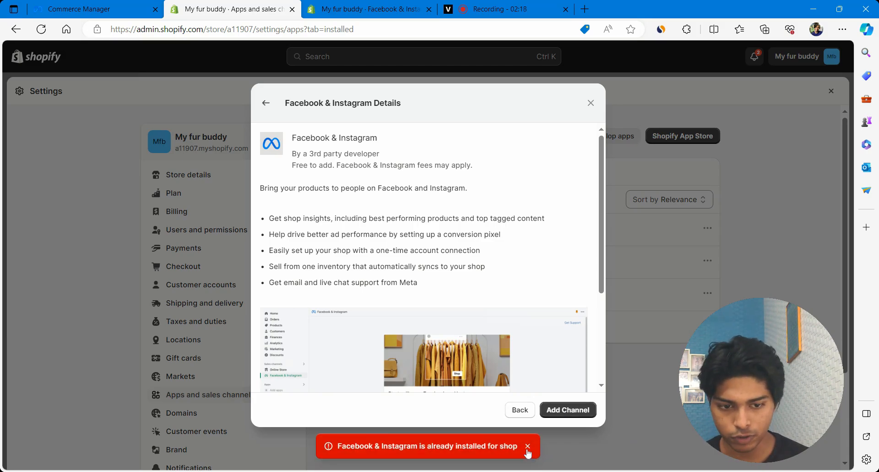
{"action": "left_click", "coordinate": [590, 103]}
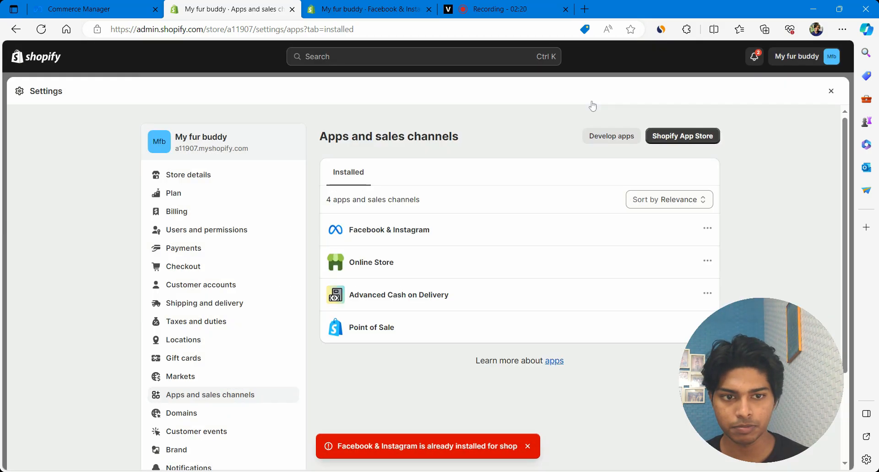
{"action": "left_click", "coordinate": [831, 92]}
{"action": "left_click", "coordinate": [55, 277]}
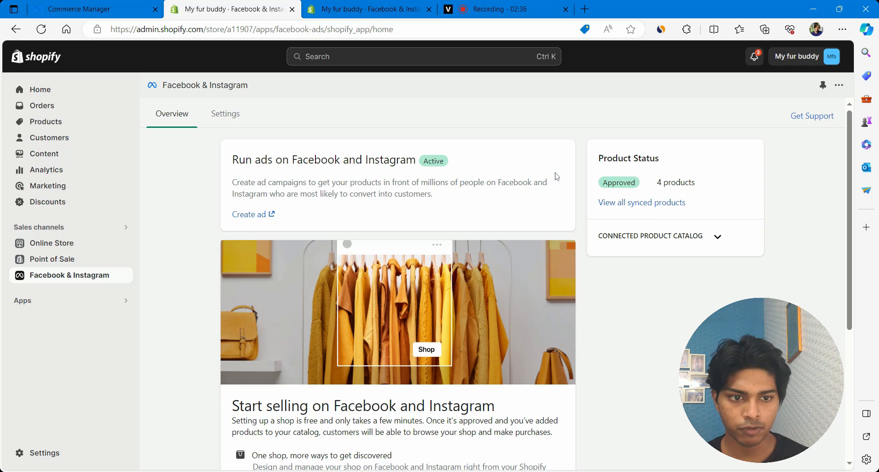
Check the Catalog card shows Synced in channel settings, then return to Commerce Manager.
{"action": "left_click", "coordinate": [226, 115]}
{"action": "scroll", "coordinate": [494, 284], "scroll_direction": "down", "scroll_amount": 4}
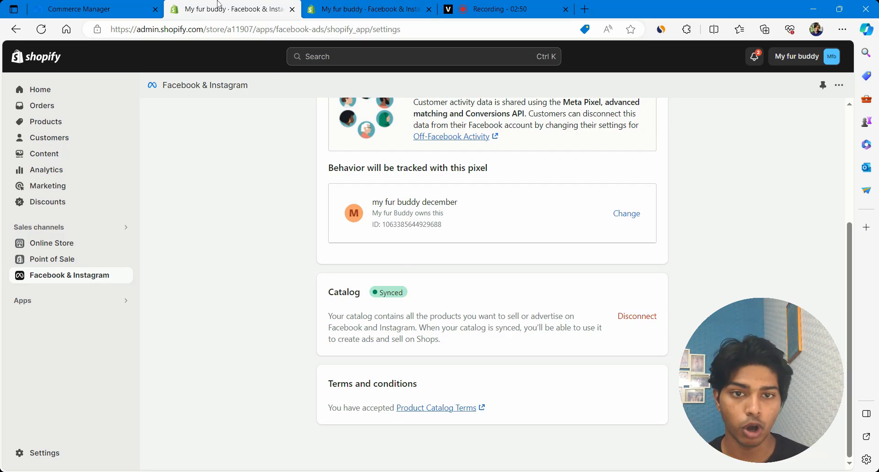
{"action": "left_click", "coordinate": [93, 5]}
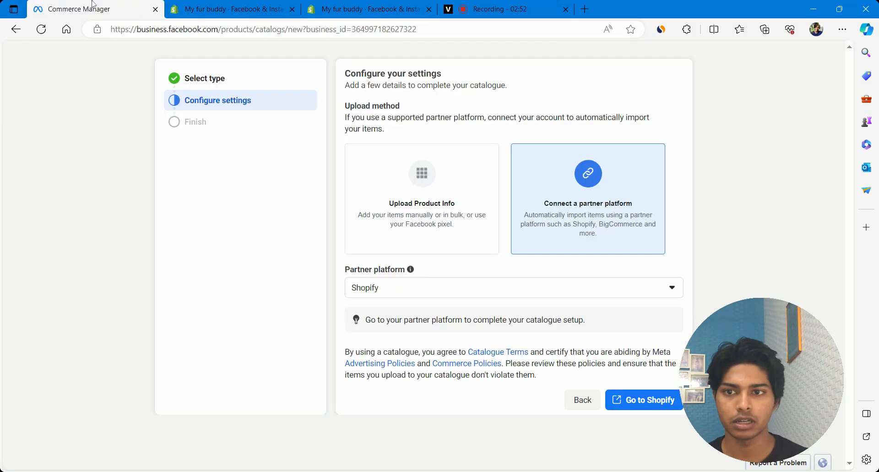
Abandon the new-catalogue setup and return to the Assets page's Catalogues list.
{"action": "left_click", "coordinate": [595, 400]}
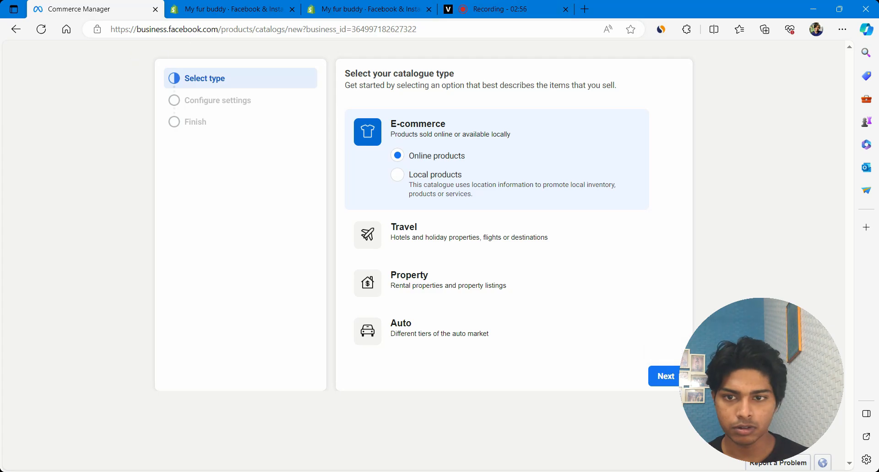
{"action": "left_click", "coordinate": [16, 31]}
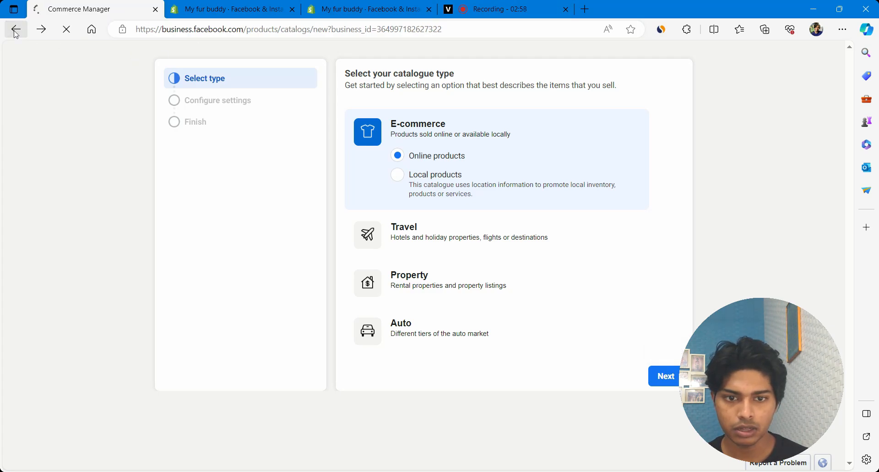
{"action": "scroll", "coordinate": [303, 296], "scroll_direction": "down", "scroll_amount": 5}
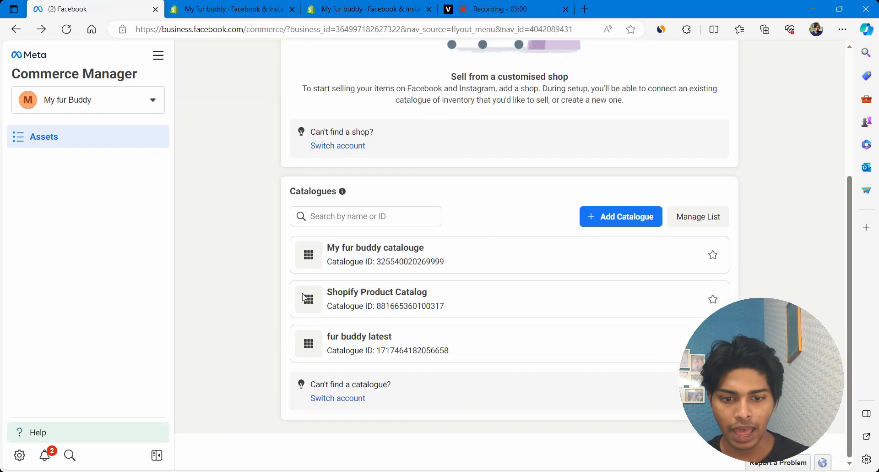
{"action": "scroll", "coordinate": [302, 296], "scroll_direction": "up", "scroll_amount": 1}
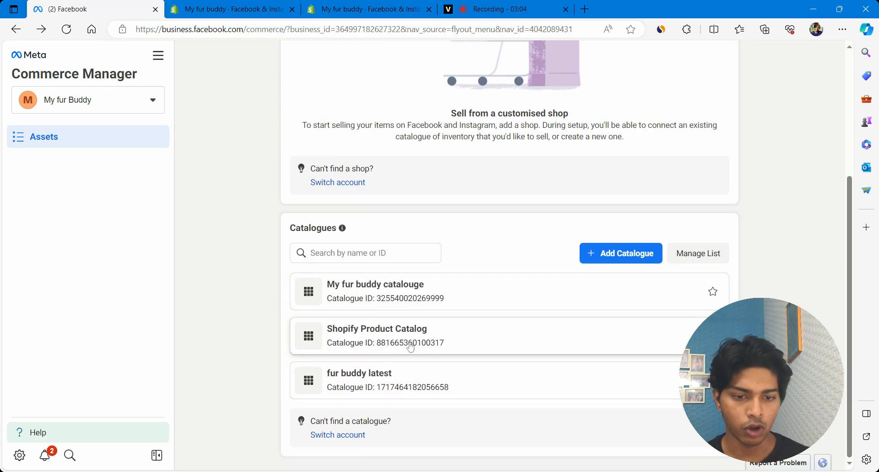
Open Shopify Product Catalog and view its product sets under Catalogue > Items.
{"action": "left_click", "coordinate": [358, 330]}
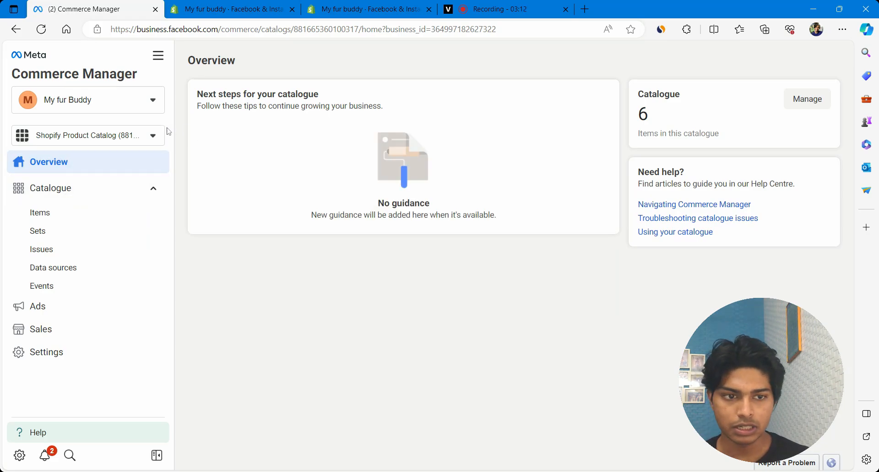
{"action": "double_click", "coordinate": [669, 118]}
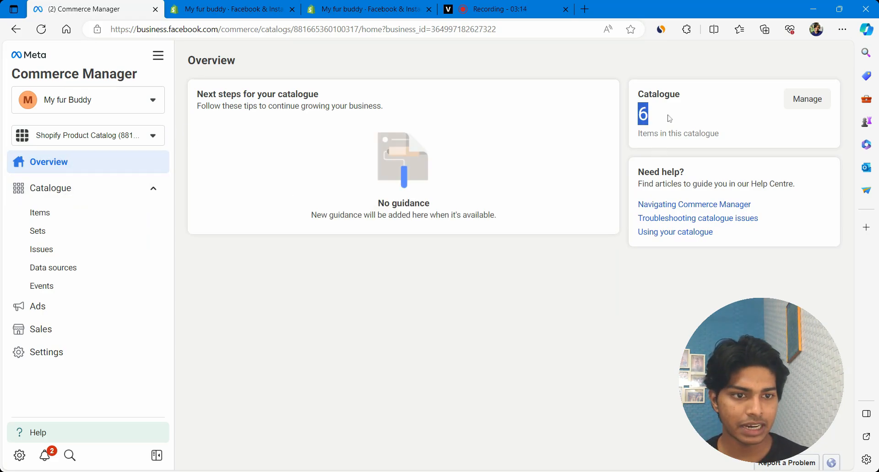
{"action": "left_click", "coordinate": [32, 216]}
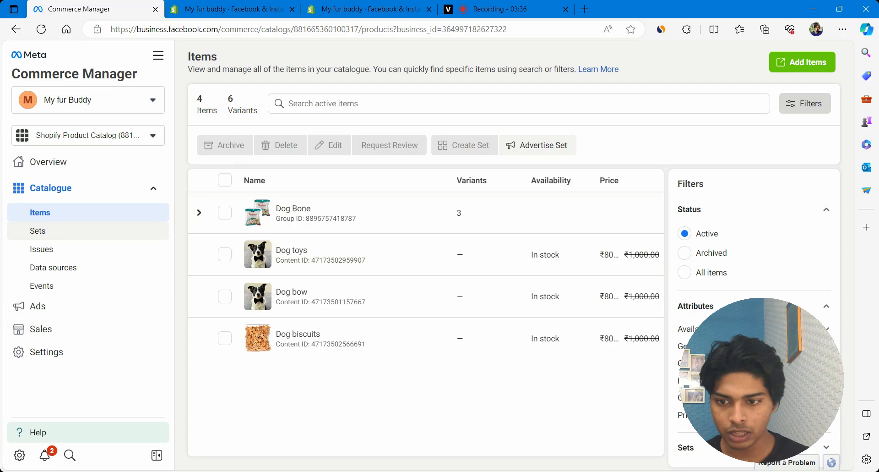
{"action": "left_click", "coordinate": [59, 229]}
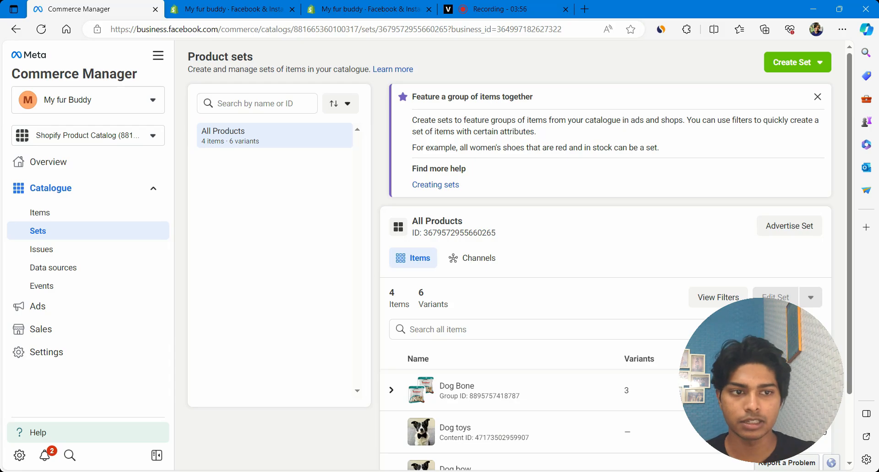
Close the browser collections pane and start a new set by manually selecting items.
{"action": "left_click", "coordinate": [764, 29]}
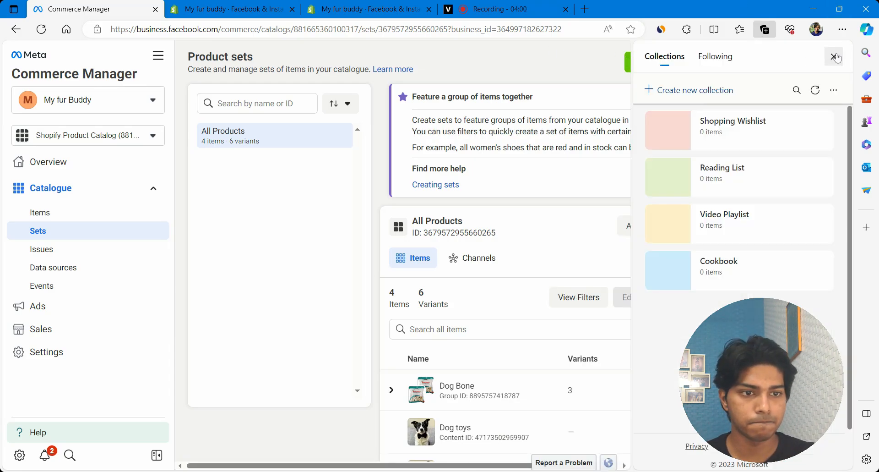
{"action": "left_click", "coordinate": [834, 56]}
{"action": "left_click", "coordinate": [774, 69]}
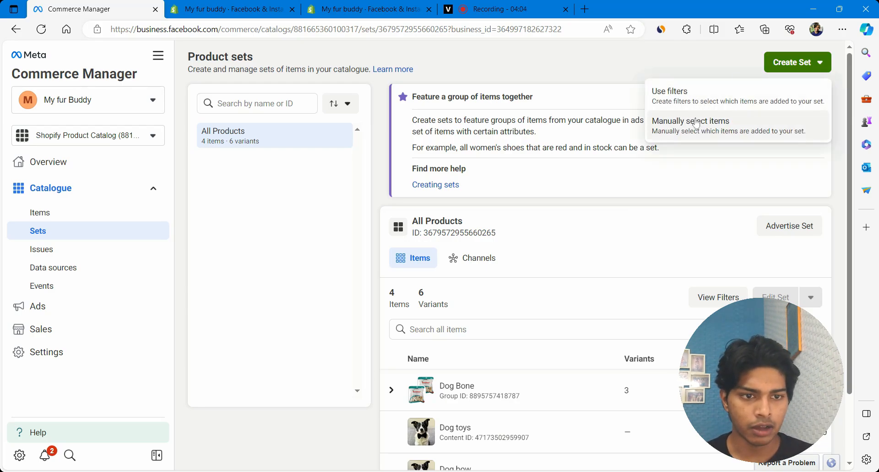
{"action": "scroll", "coordinate": [605, 252], "scroll_direction": "down", "scroll_amount": 2}
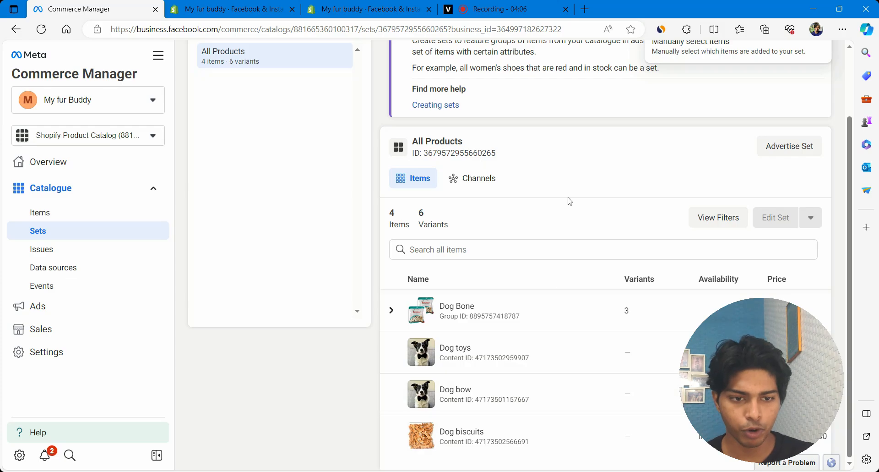
{"action": "scroll", "coordinate": [570, 201], "scroll_direction": "up", "scroll_amount": 2}
{"action": "left_click", "coordinate": [674, 137]}
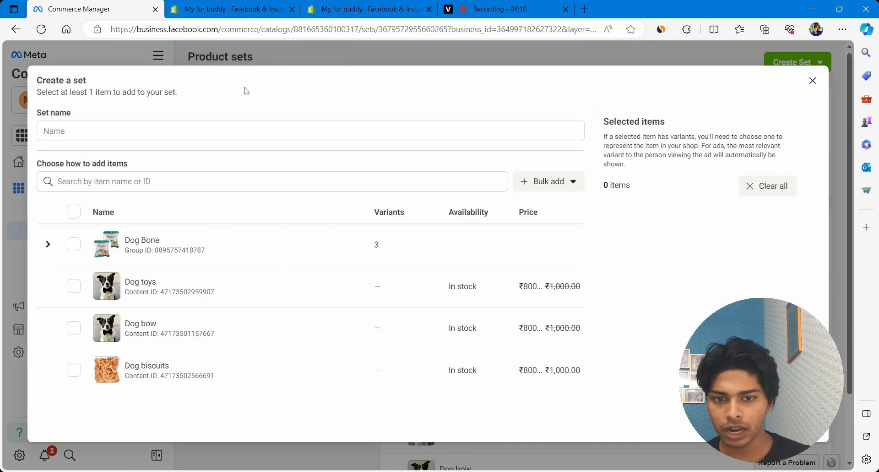
Create a product set named 'Dog Food' containing Dog Bone and Dog biscuits.
{"action": "left_click", "coordinate": [69, 133]}
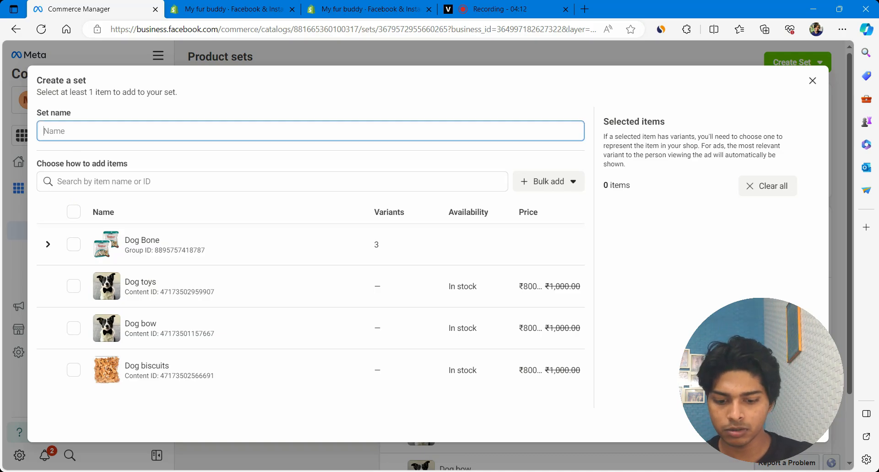
{"action": "type", "text": "Dog Food"}
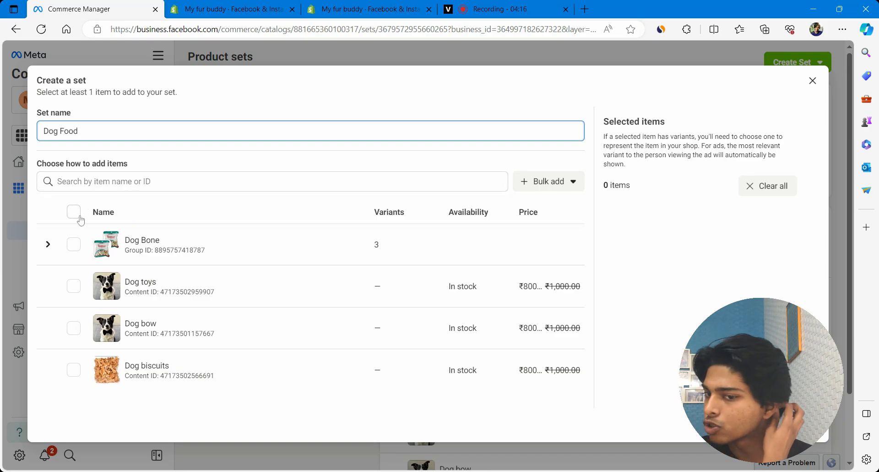
{"action": "left_click", "coordinate": [74, 243]}
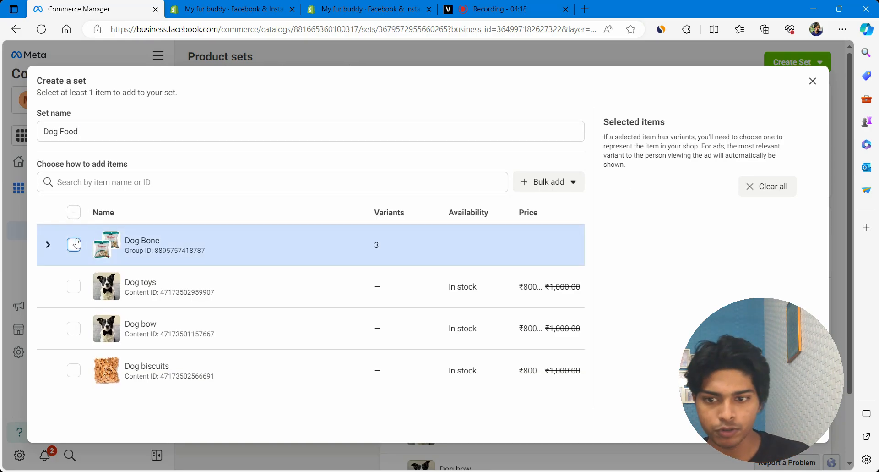
{"action": "left_click", "coordinate": [80, 370]}
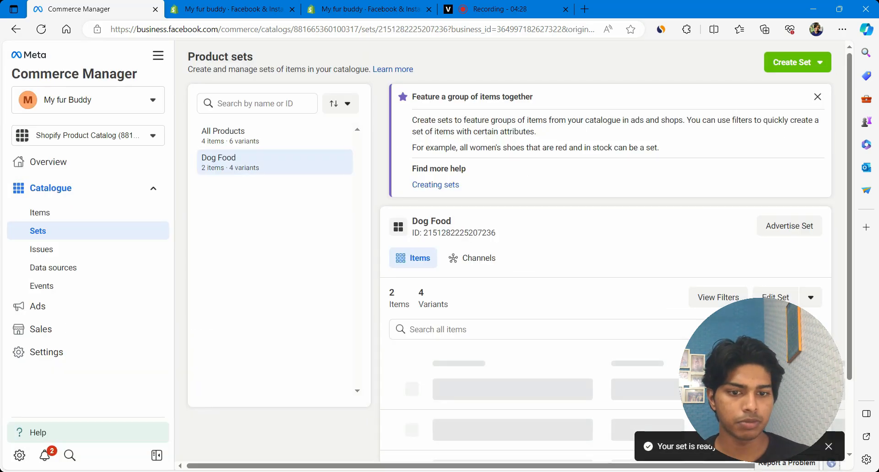
{"action": "left_click_drag", "start_coordinate": [785, 426], "coordinate": [674, 259]}
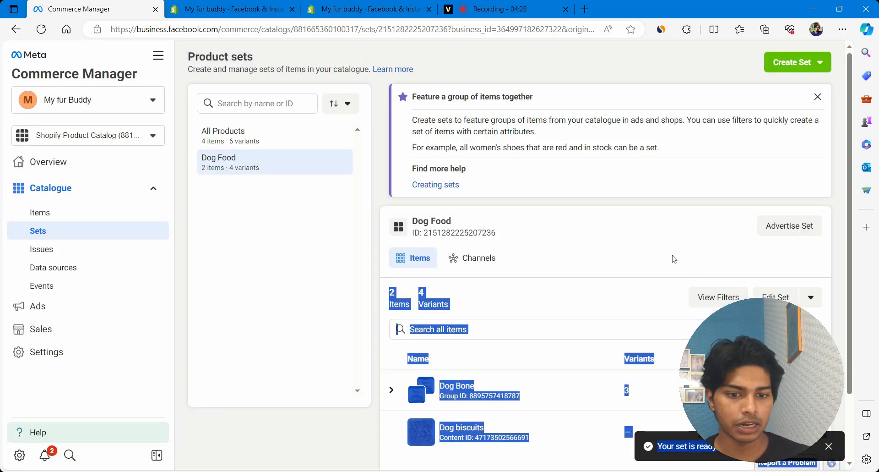
View the All Products set, collapse the Catalogue sidebar section and open the All tools list.
{"action": "left_click", "coordinate": [603, 229]}
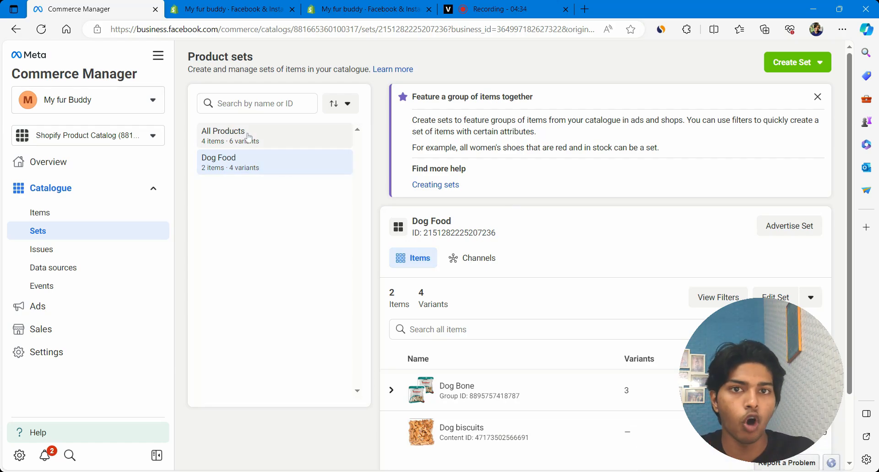
{"action": "left_click", "coordinate": [275, 135]}
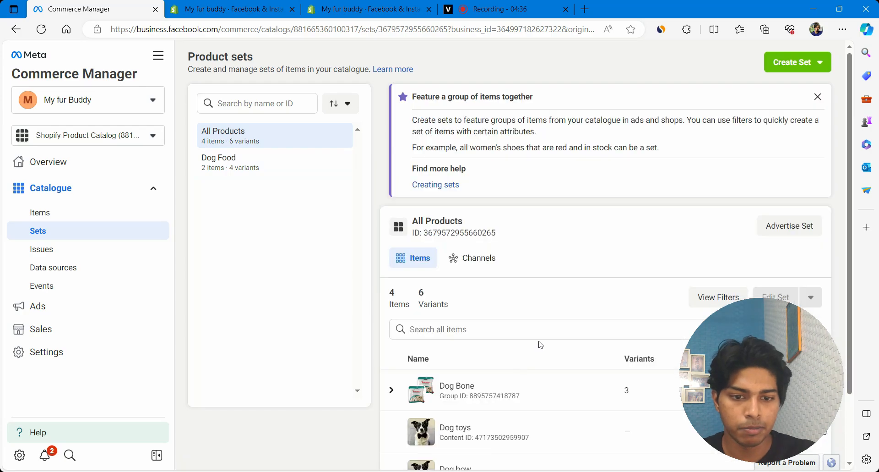
{"action": "scroll", "coordinate": [539, 344], "scroll_direction": "down", "scroll_amount": 2}
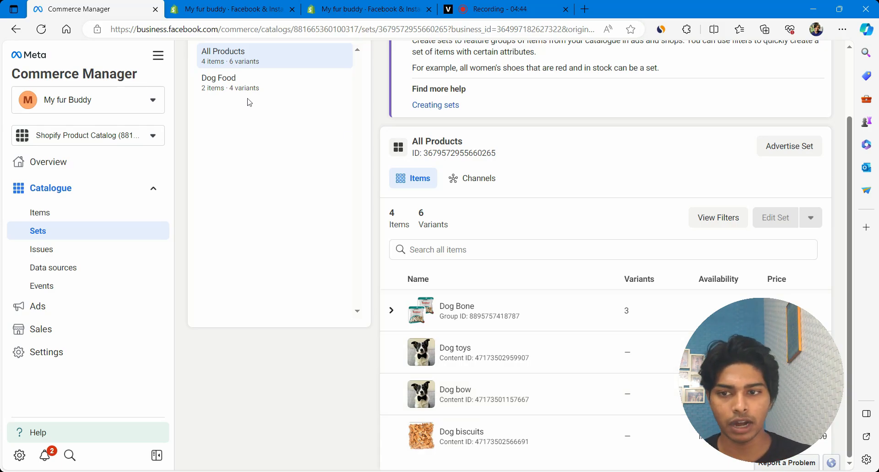
{"action": "scroll", "coordinate": [319, 197], "scroll_direction": "up", "scroll_amount": 2}
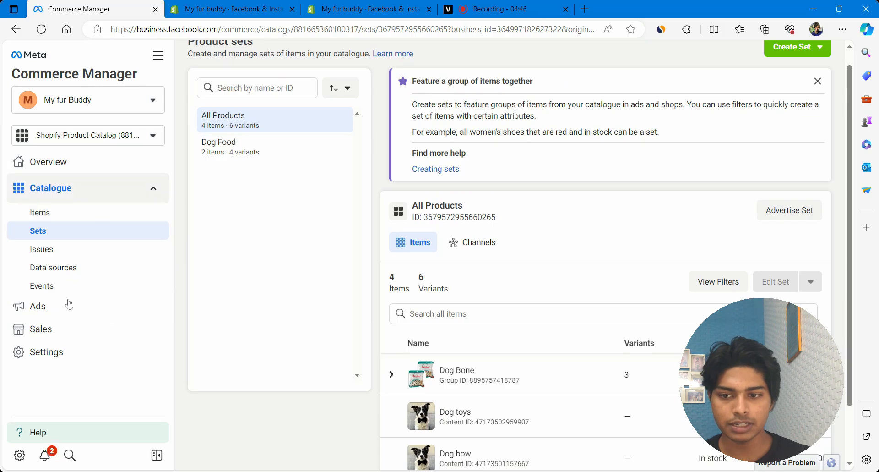
{"action": "left_click", "coordinate": [71, 192]}
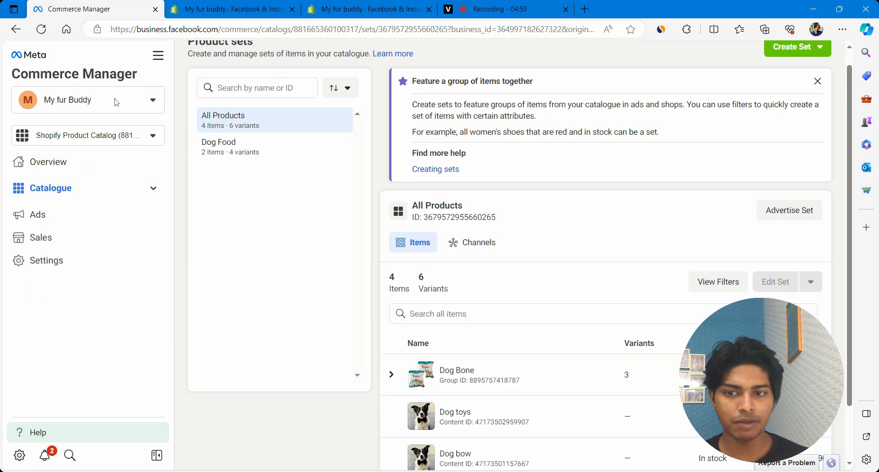
{"action": "left_click", "coordinate": [167, 57]}
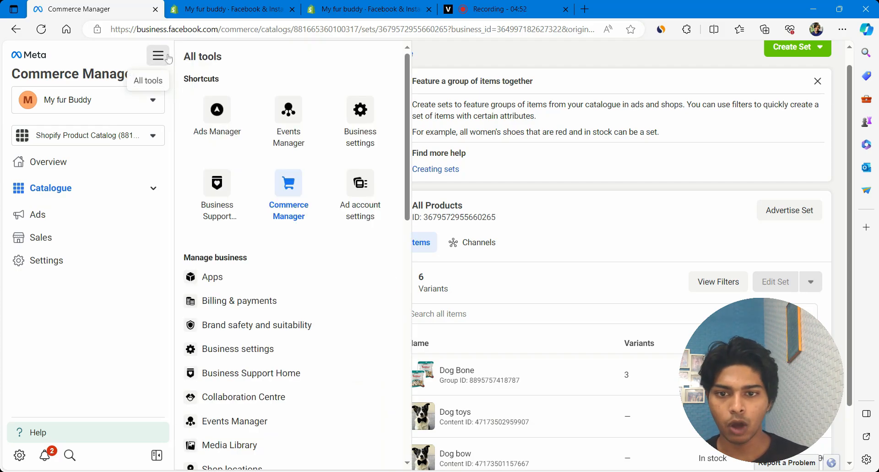
Go to Ads Manager from All tools and start a new campaign from the Campaigns tab.
{"action": "left_click", "coordinate": [102, 299]}
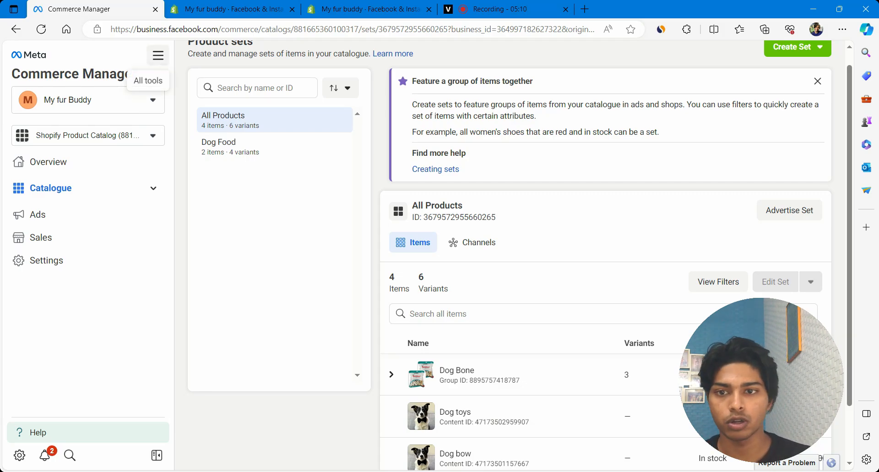
{"action": "left_click", "coordinate": [158, 56]}
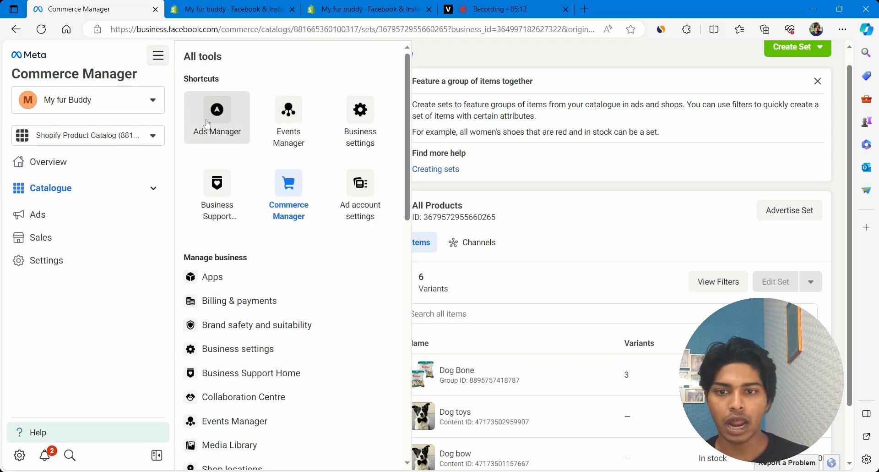
{"action": "left_click", "coordinate": [208, 123]}
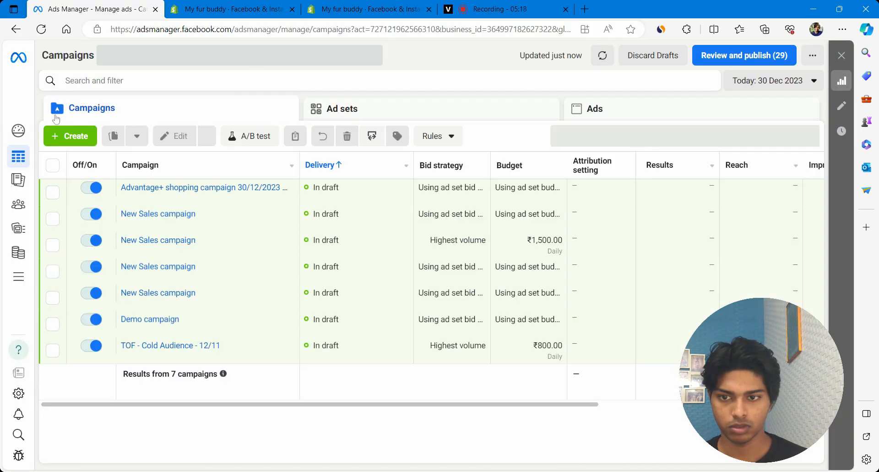
{"action": "left_click", "coordinate": [70, 139]}
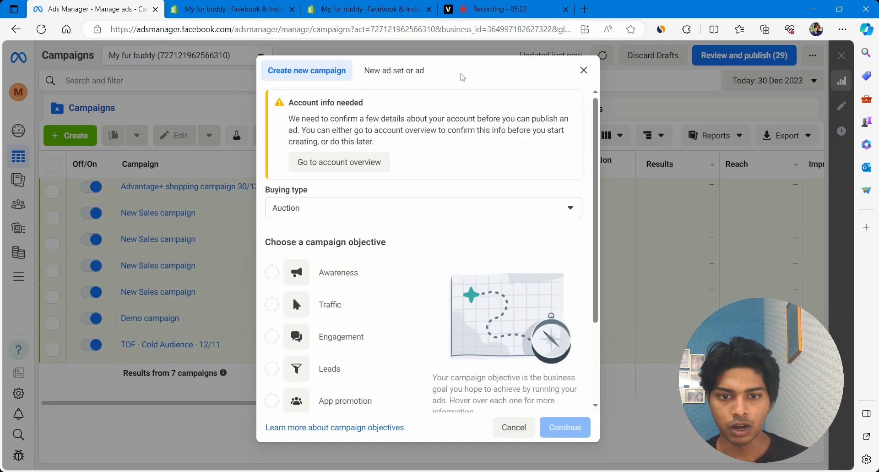
Choose Sales as the campaign objective and pick the Manual sales campaign setup.
{"action": "scroll", "coordinate": [329, 255], "scroll_direction": "down", "scroll_amount": 3}
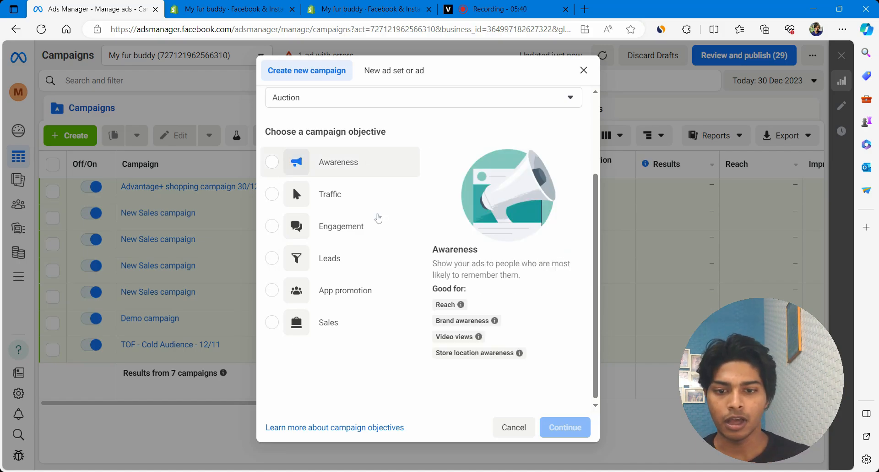
{"action": "left_click", "coordinate": [275, 325]}
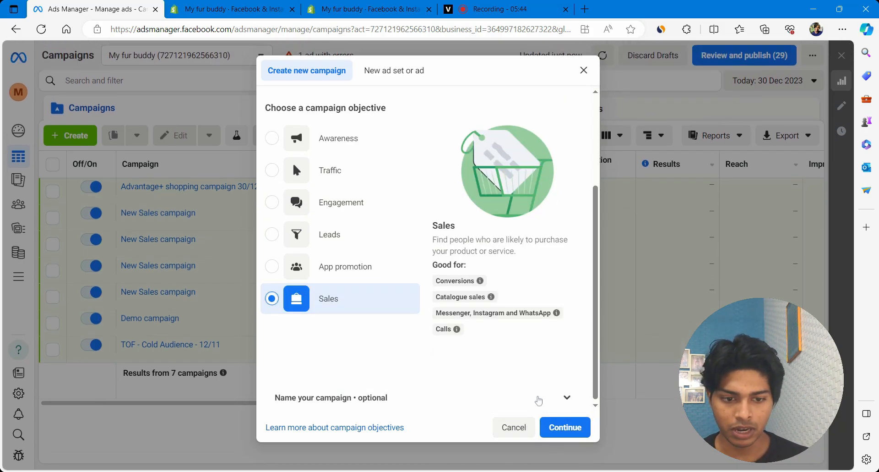
{"action": "left_click", "coordinate": [562, 427]}
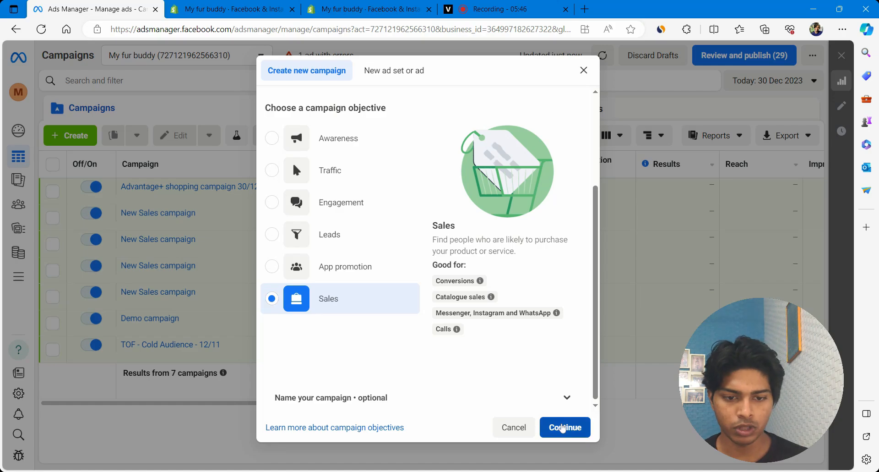
{"action": "left_click", "coordinate": [406, 310]}
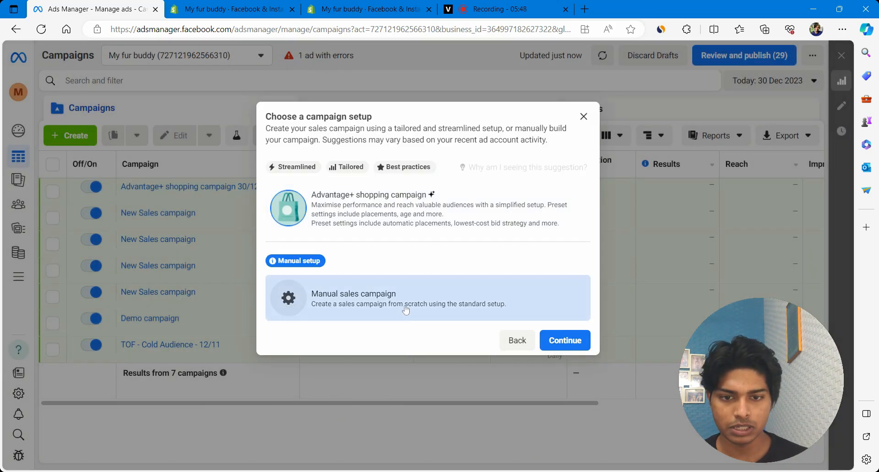
Create the manual sales campaign and turn on catalogue use.
{"action": "left_click", "coordinate": [564, 339]}
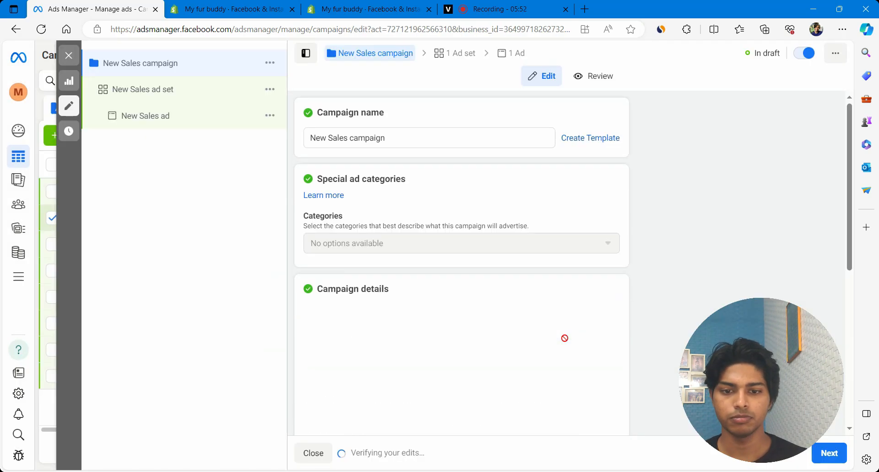
{"action": "scroll", "coordinate": [565, 337], "scroll_direction": "down", "scroll_amount": 4}
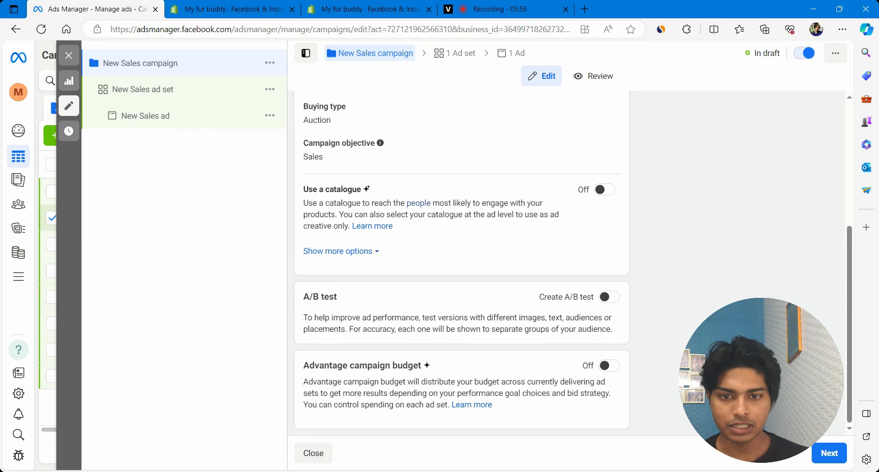
{"action": "left_click_drag", "start_coordinate": [303, 189], "coordinate": [343, 189]}
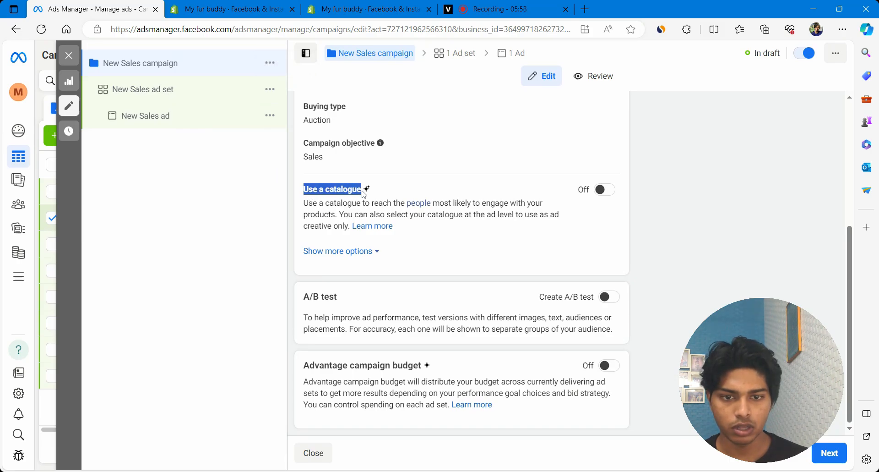
{"action": "left_click", "coordinate": [613, 194]}
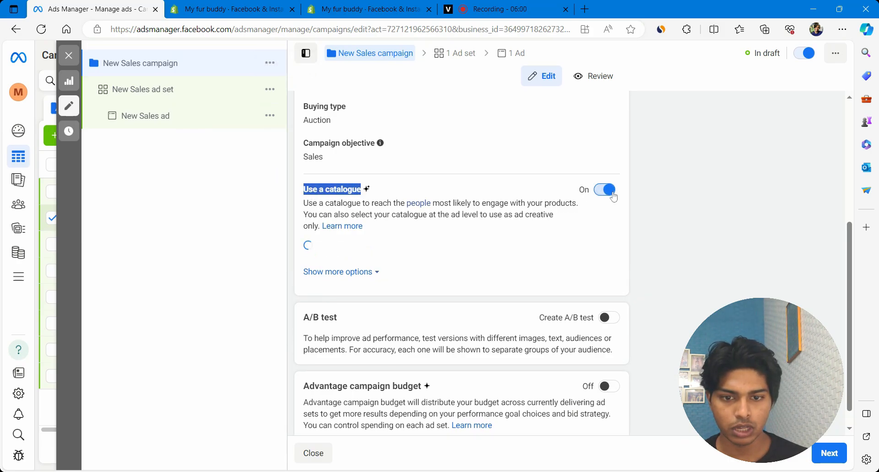
Keep Shopify Product Catalog as the campaign catalogue and open the New Sales ad set.
{"action": "left_click", "coordinate": [347, 262]}
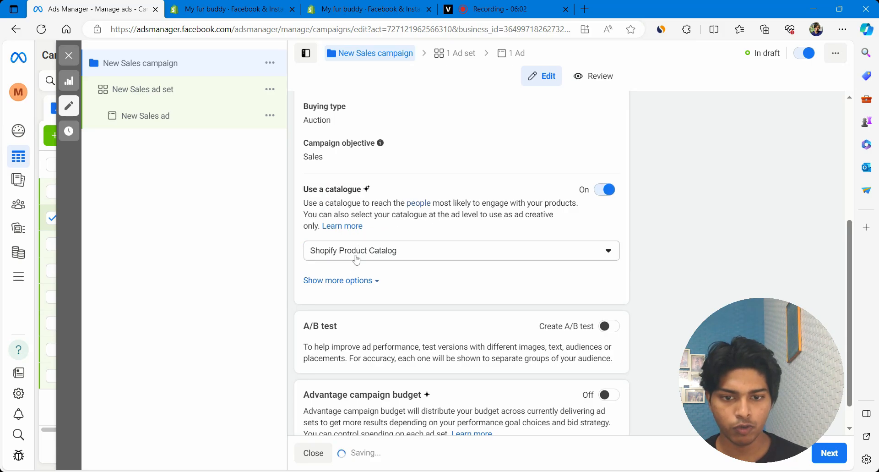
{"action": "left_click", "coordinate": [356, 260]}
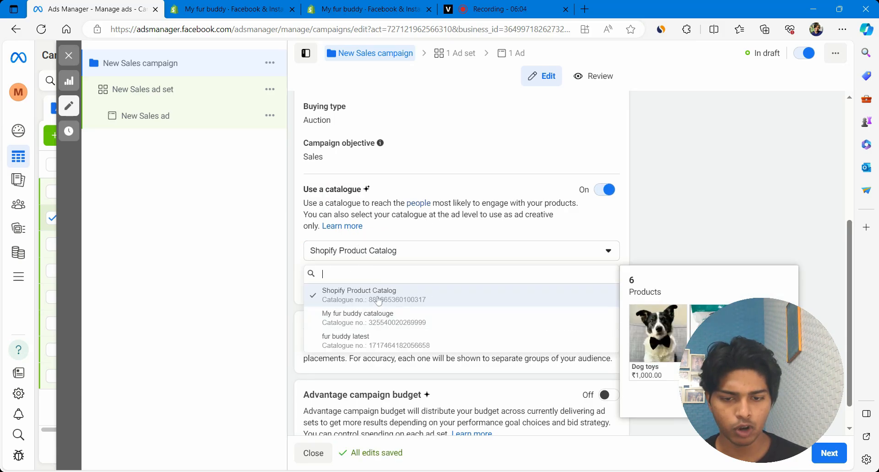
{"action": "left_click", "coordinate": [378, 299]}
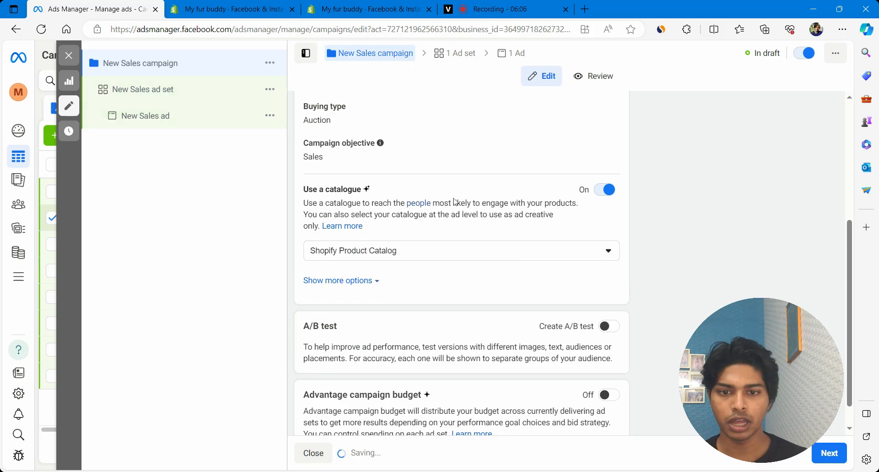
{"action": "left_click", "coordinate": [129, 90]}
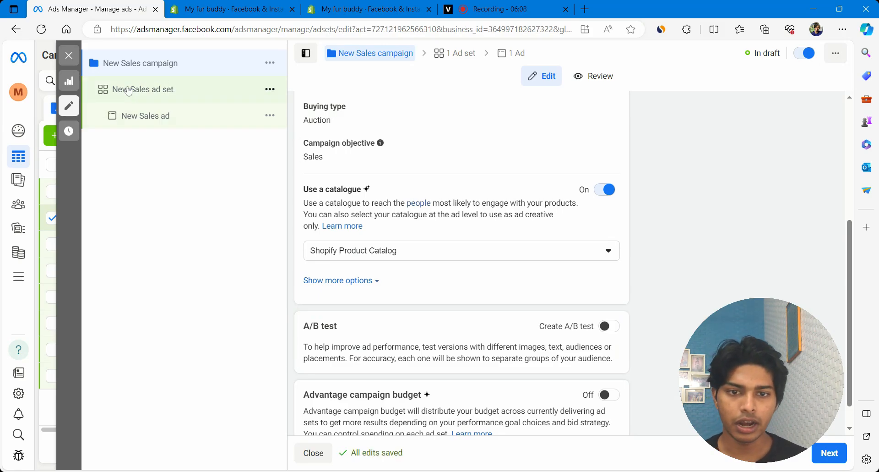
Set the ad set audience to retarget viewers or cart-adders who didn't purchase within 14 days.
{"action": "scroll", "coordinate": [469, 203], "scroll_direction": "down", "scroll_amount": 10}
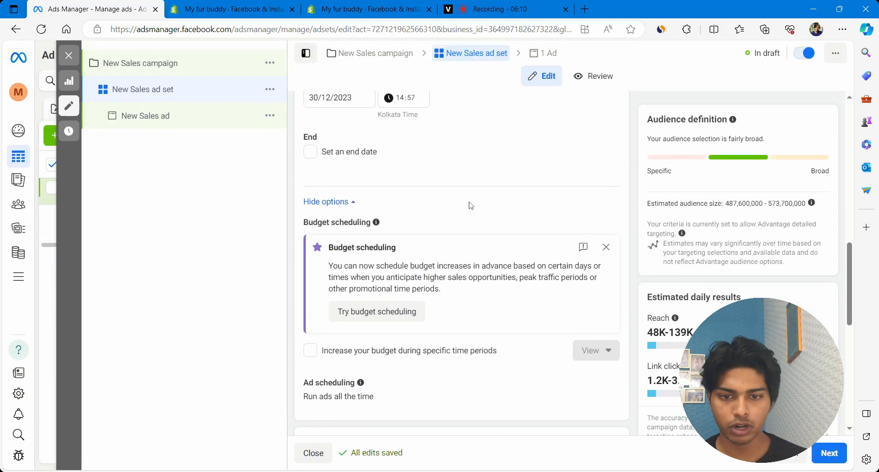
{"action": "scroll", "coordinate": [471, 205], "scroll_direction": "down", "scroll_amount": 10}
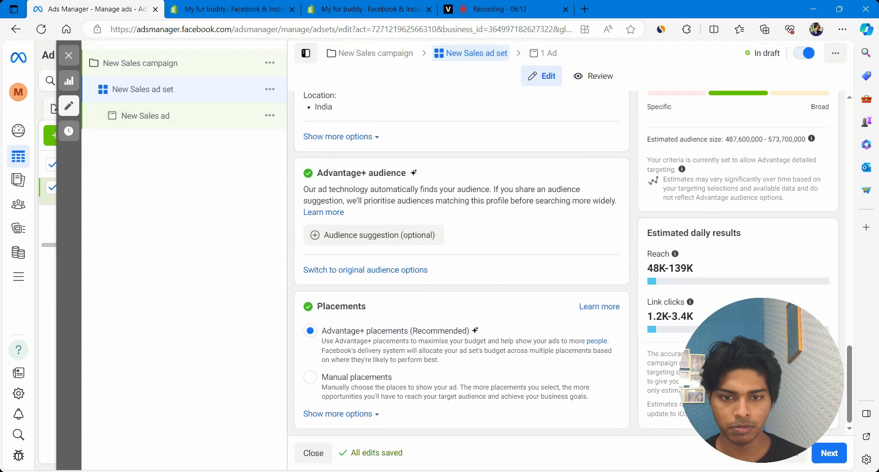
{"action": "scroll", "coordinate": [460, 262], "scroll_direction": "up", "scroll_amount": 10}
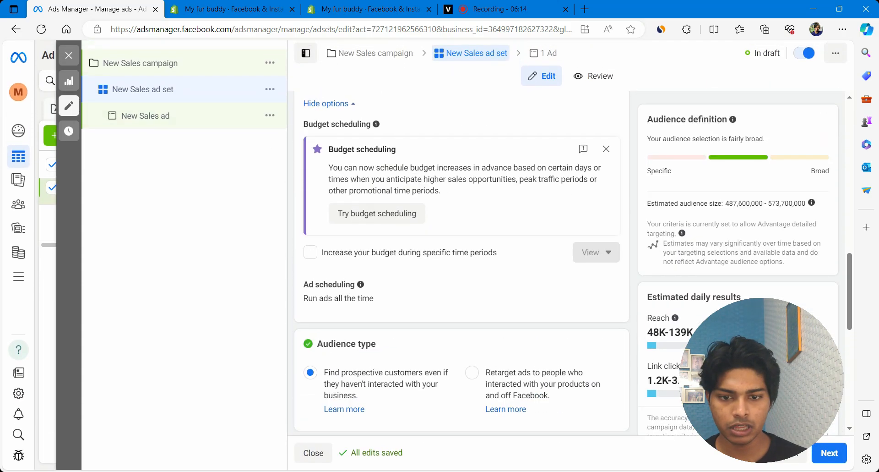
{"action": "scroll", "coordinate": [314, 293], "scroll_direction": "down", "scroll_amount": 4}
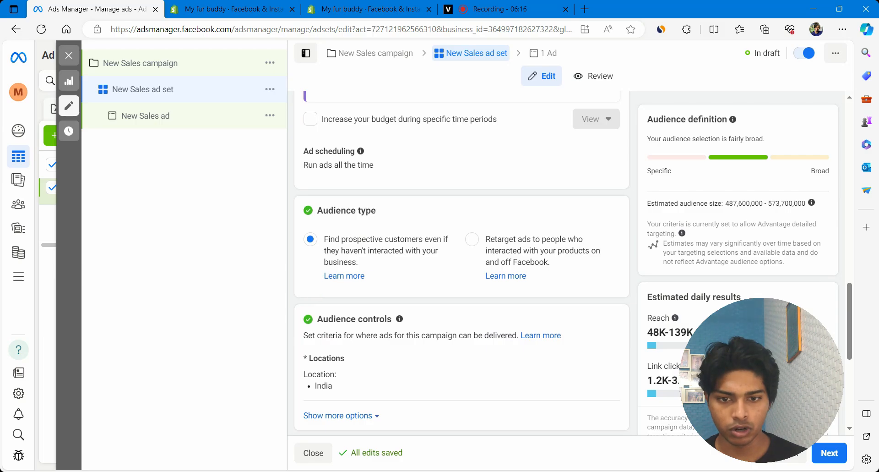
{"action": "left_click_drag", "start_coordinate": [324, 239], "coordinate": [389, 265]}
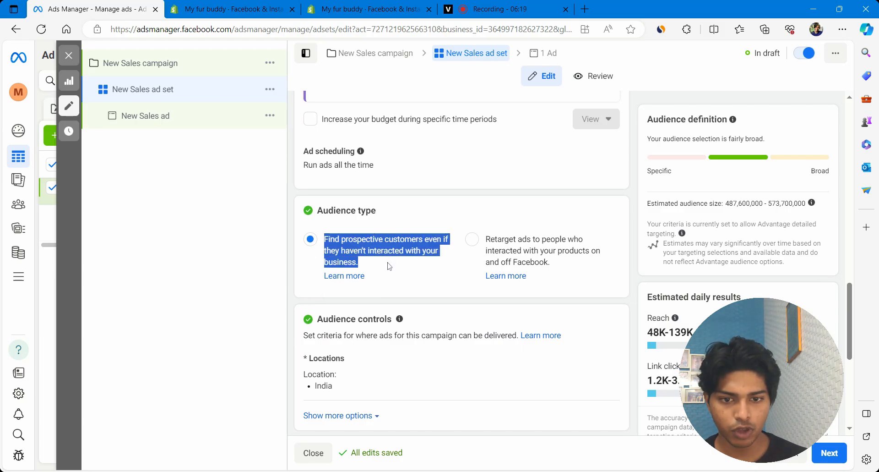
{"action": "left_click", "coordinate": [472, 241]}
{"action": "scroll", "coordinate": [472, 242], "scroll_direction": "down", "scroll_amount": 6}
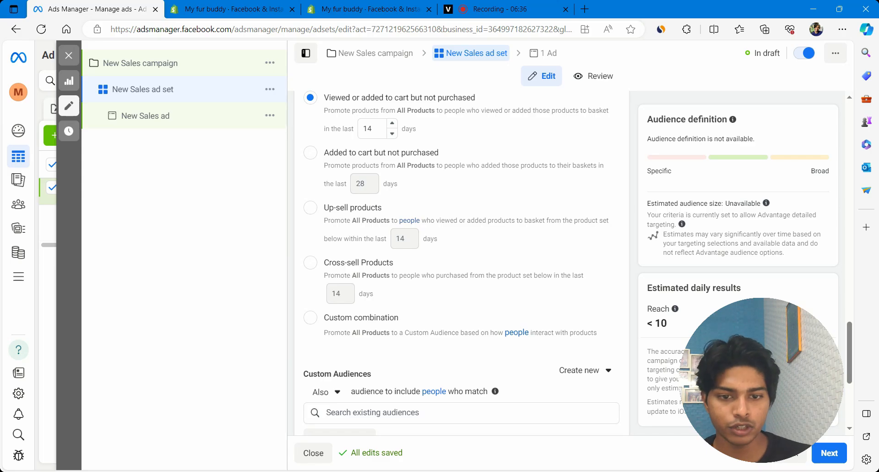
{"action": "scroll", "coordinate": [368, 147], "scroll_direction": "up", "scroll_amount": 1}
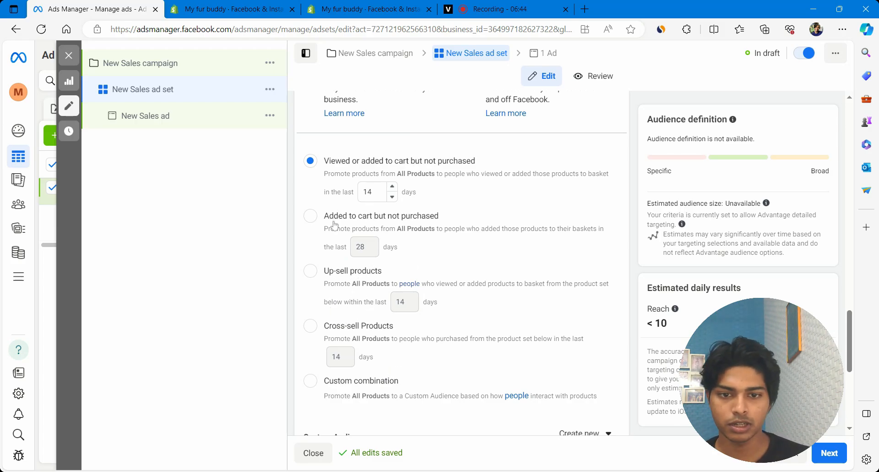
Retarget people who added to cart but didn't purchase, with a 102-day look-back window.
{"action": "left_click_drag", "start_coordinate": [337, 222], "coordinate": [443, 221]}
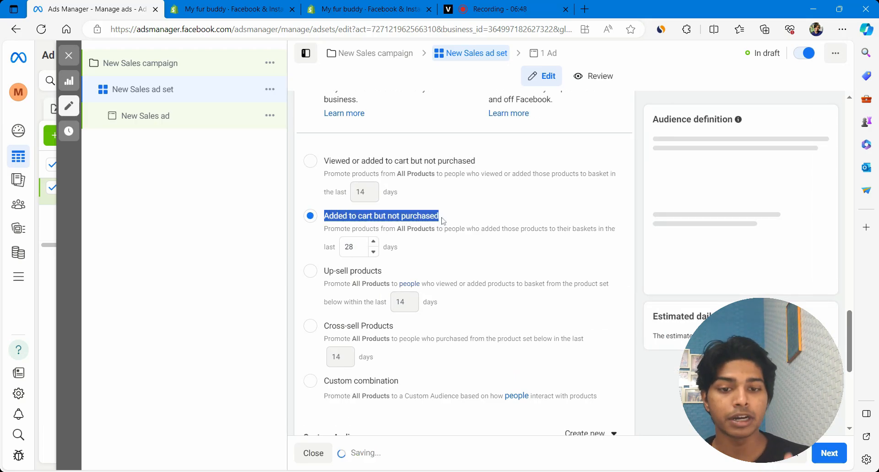
{"action": "left_click", "coordinate": [366, 246]}
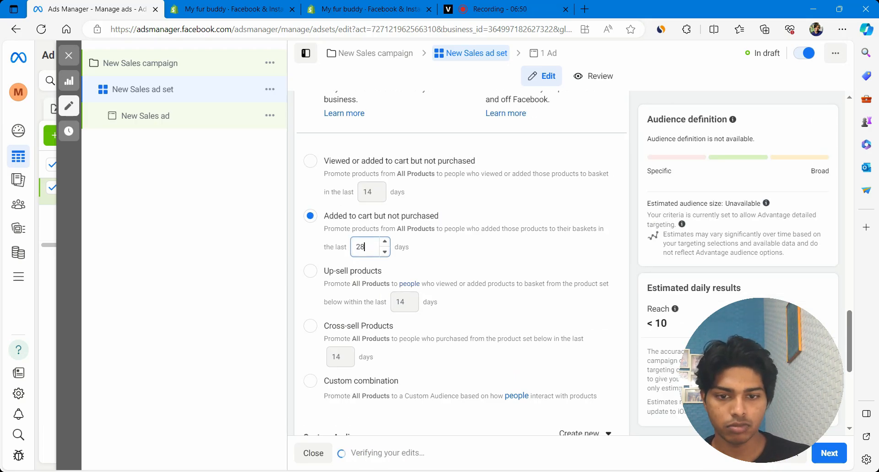
{"action": "key", "text": "BackSpace"}
{"action": "type", "text": "180"}
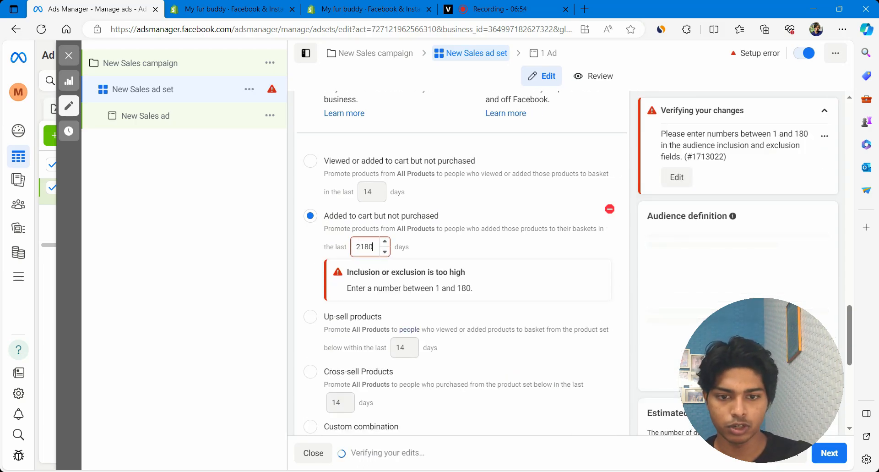
{"action": "key", "text": "BackSpace"}
{"action": "key", "text": "BackSpace"}
{"action": "key", "text": "BackSpace"}
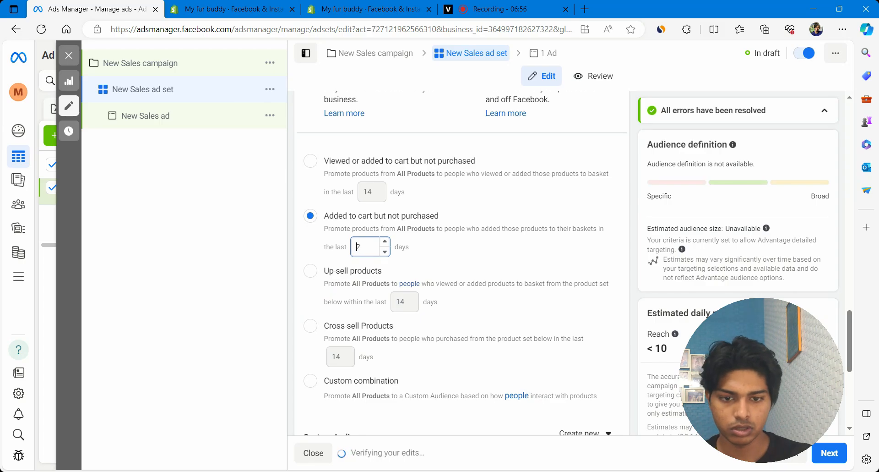
{"action": "type", "text": "10"}
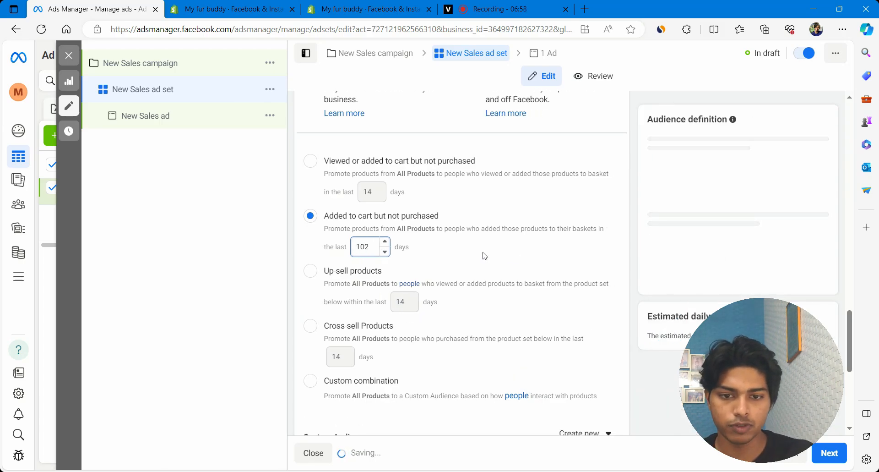
{"action": "left_click", "coordinate": [484, 255]}
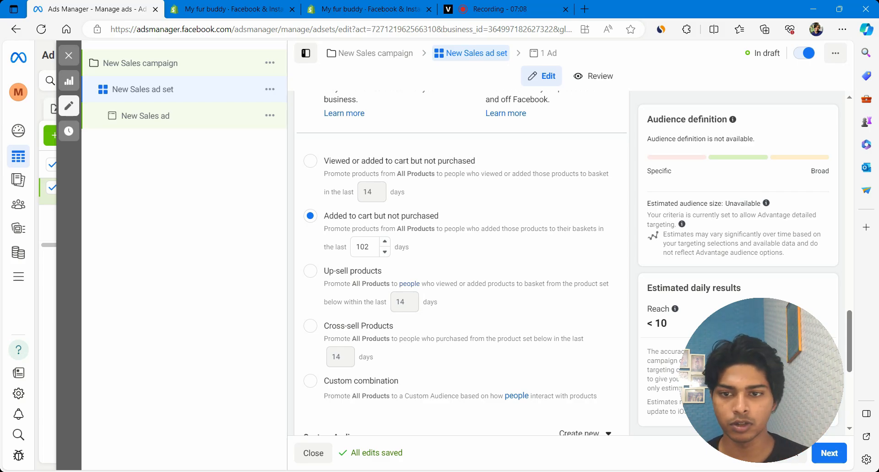
{"action": "left_click", "coordinate": [140, 120]}
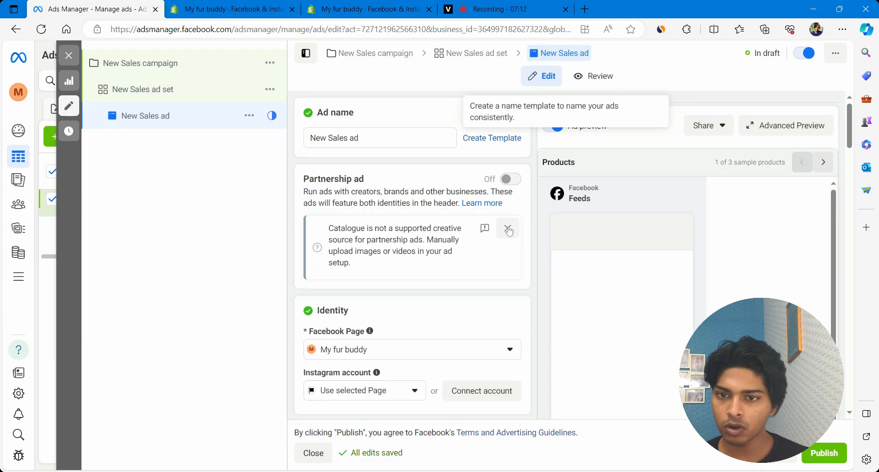
Preview the carousel ad in Facebook video feeds and Reels, ending on the Instagram feed placement.
{"action": "scroll", "coordinate": [509, 232], "scroll_direction": "down", "scroll_amount": 3}
{"action": "scroll", "coordinate": [503, 229], "scroll_direction": "down", "scroll_amount": 3}
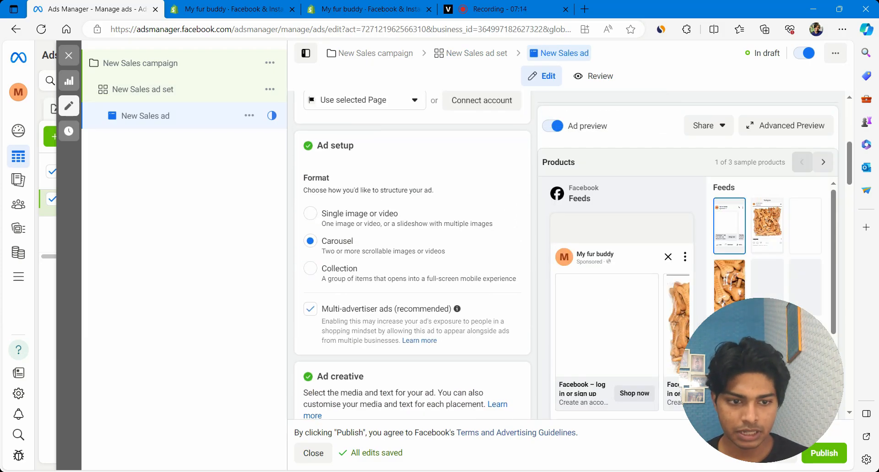
{"action": "scroll", "coordinate": [658, 222], "scroll_direction": "down", "scroll_amount": 2}
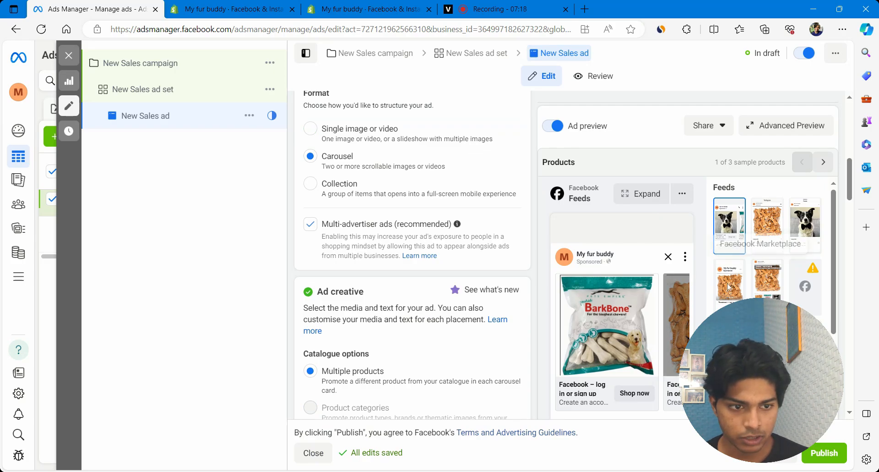
{"action": "left_click", "coordinate": [780, 226]}
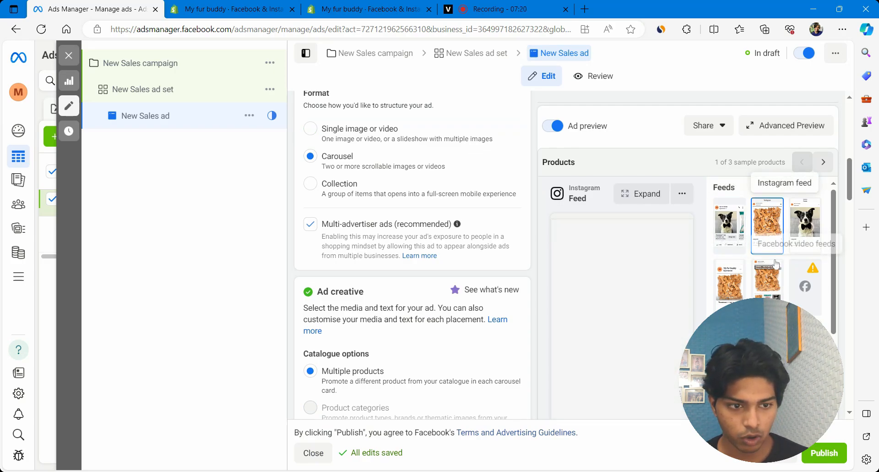
{"action": "left_click", "coordinate": [767, 277]}
{"action": "scroll", "coordinate": [622, 337], "scroll_direction": "down", "scroll_amount": 2}
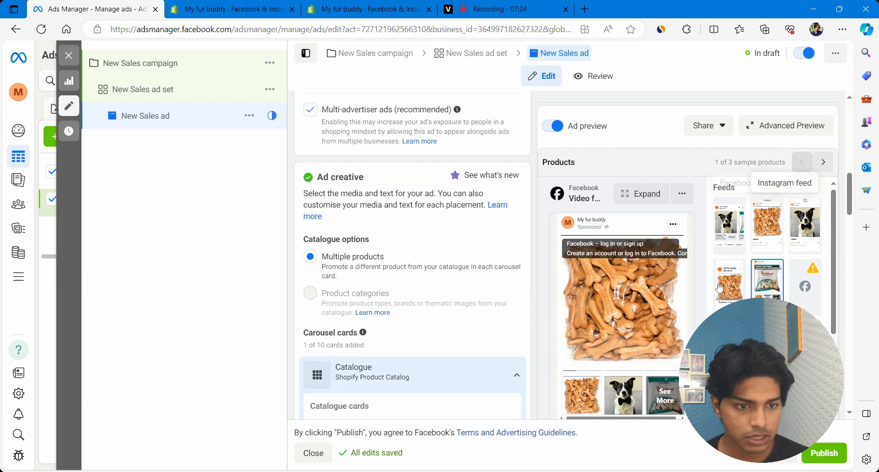
{"action": "scroll", "coordinate": [767, 247], "scroll_direction": "down", "scroll_amount": 3}
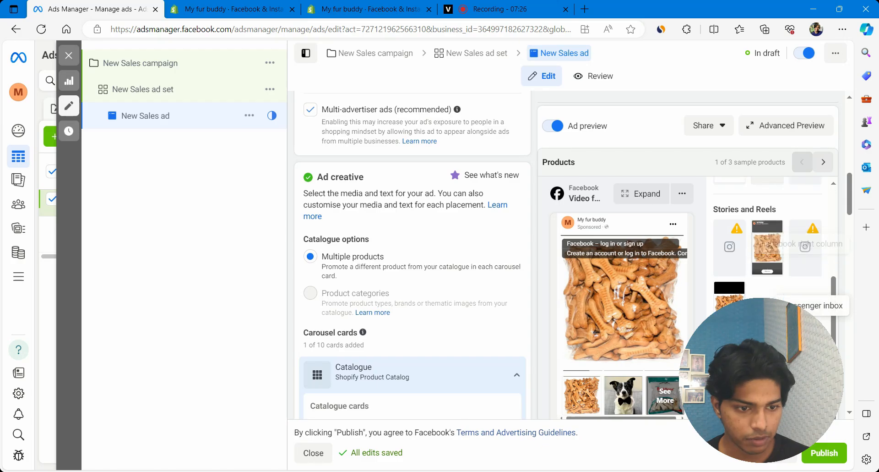
{"action": "left_click", "coordinate": [730, 293]}
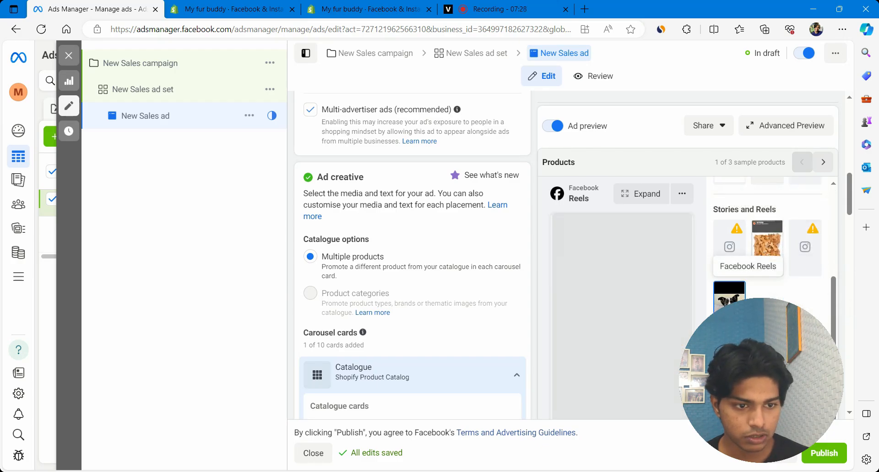
{"action": "scroll", "coordinate": [412, 257], "scroll_direction": "down", "scroll_amount": 3}
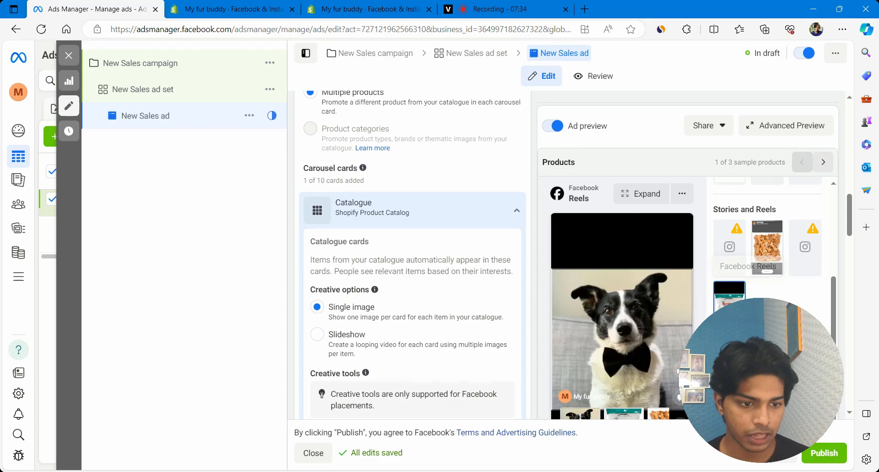
{"action": "scroll", "coordinate": [804, 264], "scroll_direction": "up", "scroll_amount": 3}
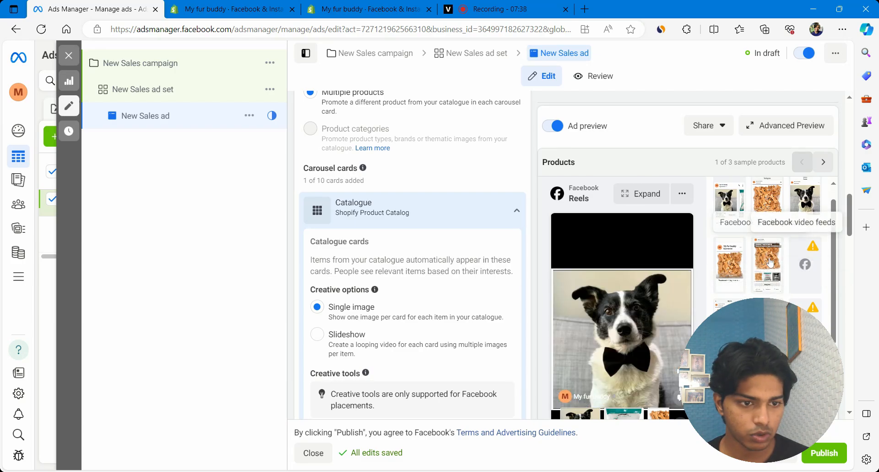
{"action": "scroll", "coordinate": [762, 231], "scroll_direction": "up", "scroll_amount": 1}
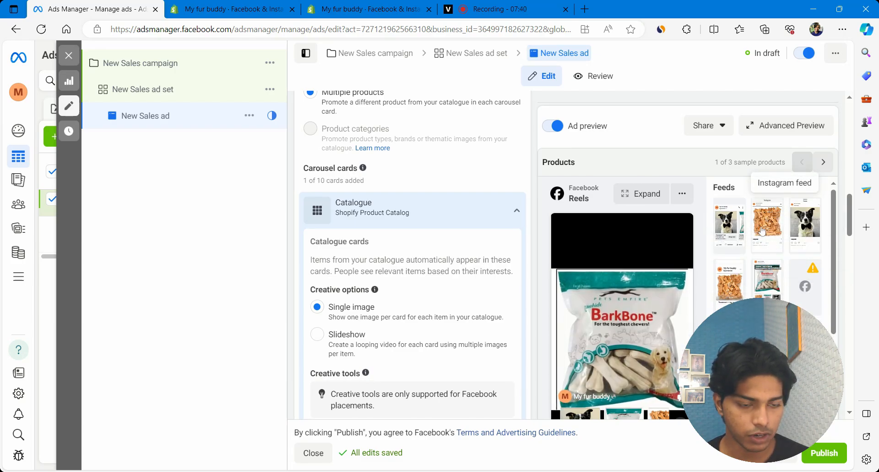
{"action": "left_click", "coordinate": [762, 231]}
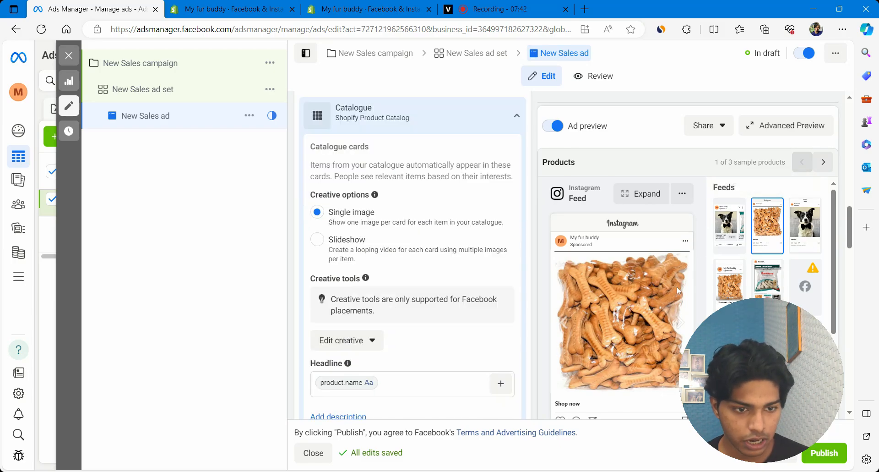
{"action": "left_click", "coordinate": [681, 323]}
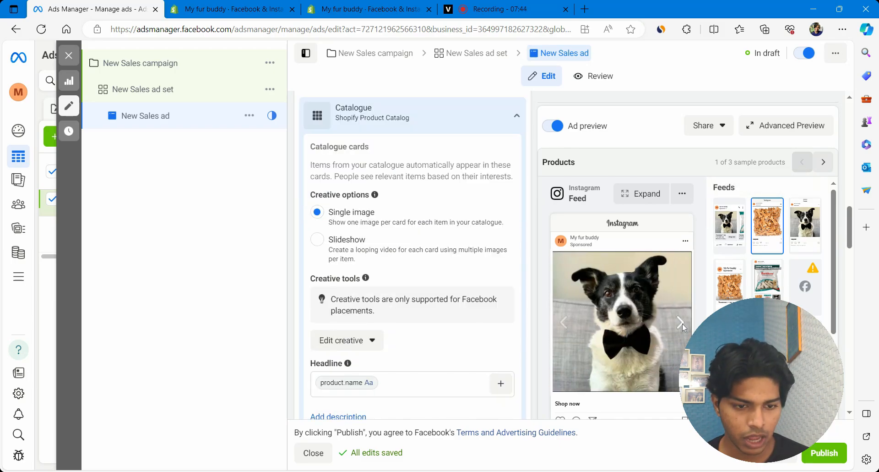
{"action": "left_click", "coordinate": [681, 323]}
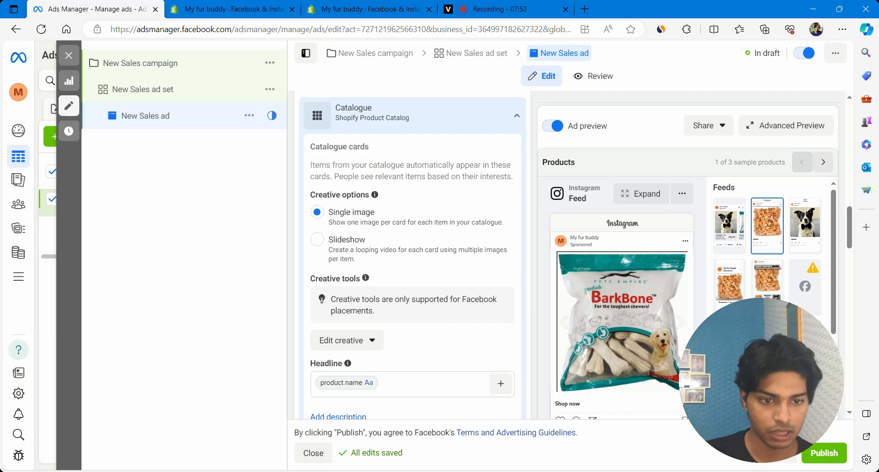
{"action": "left_click", "coordinate": [565, 323]}
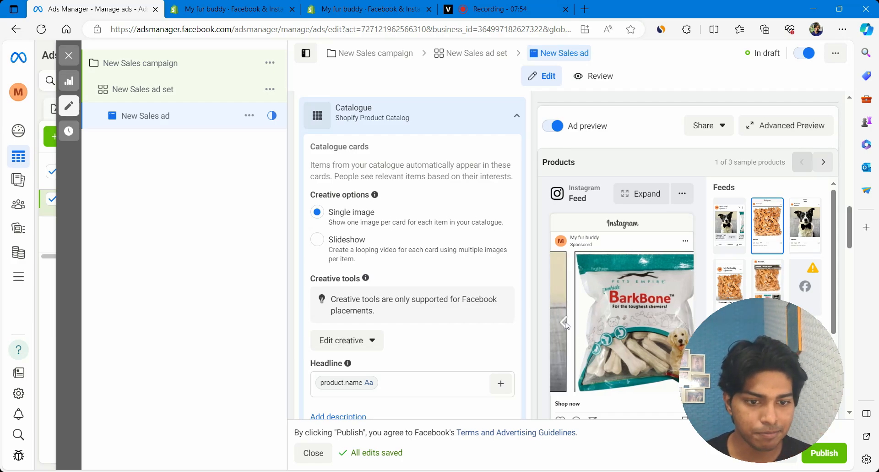
{"action": "left_click", "coordinate": [565, 322]}
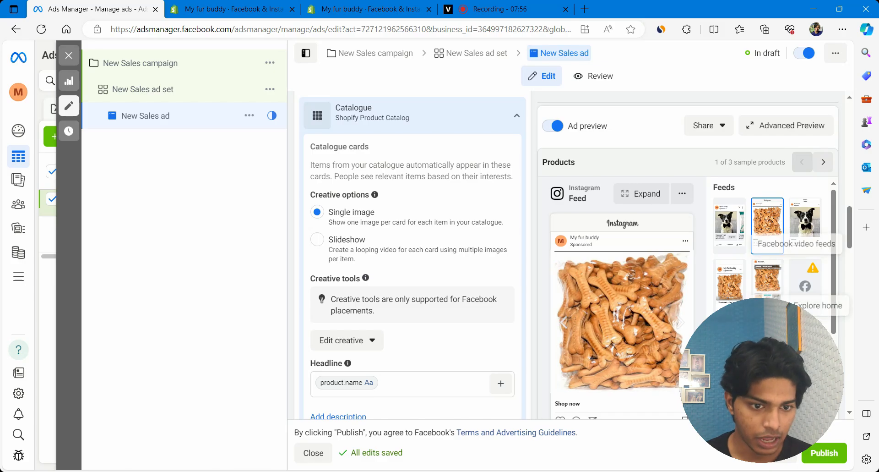
{"action": "scroll", "coordinate": [464, 254], "scroll_direction": "up", "scroll_amount": 3}
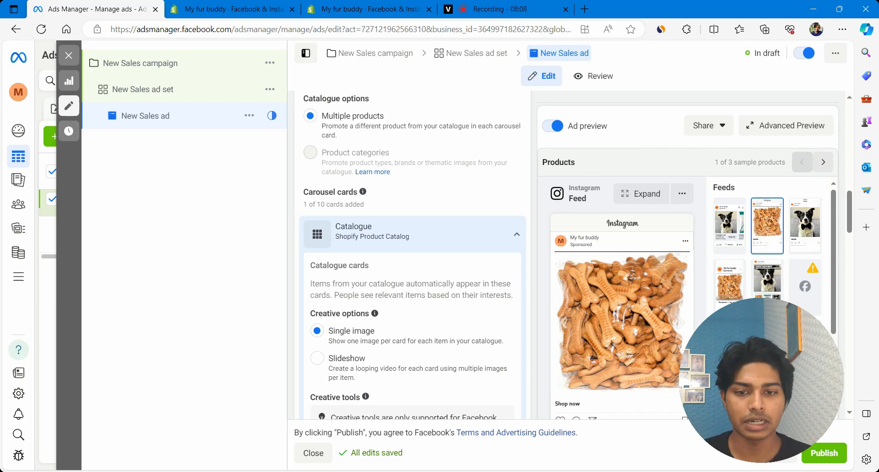
{"action": "scroll", "coordinate": [428, 202], "scroll_direction": "down", "scroll_amount": 2}
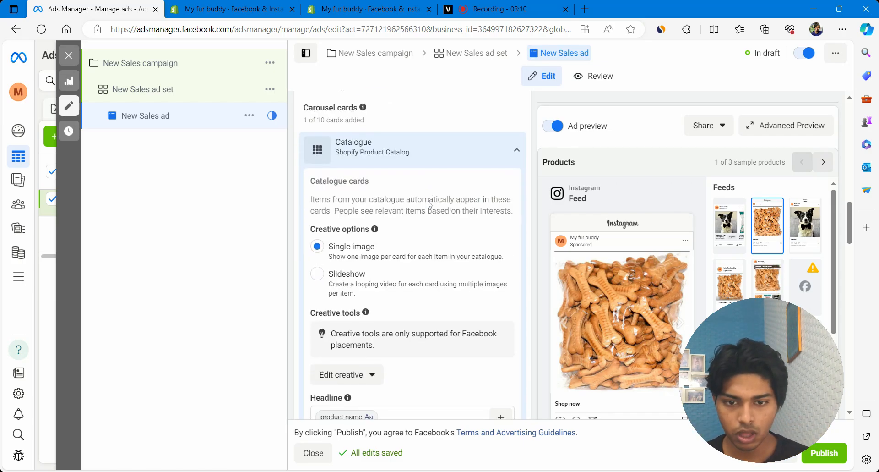
{"action": "scroll", "coordinate": [429, 205], "scroll_direction": "down", "scroll_amount": 4}
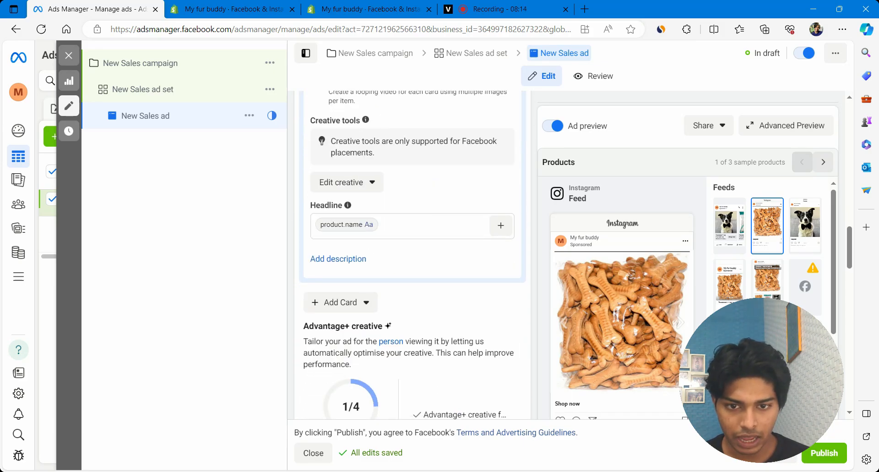
{"action": "left_click", "coordinate": [380, 225]}
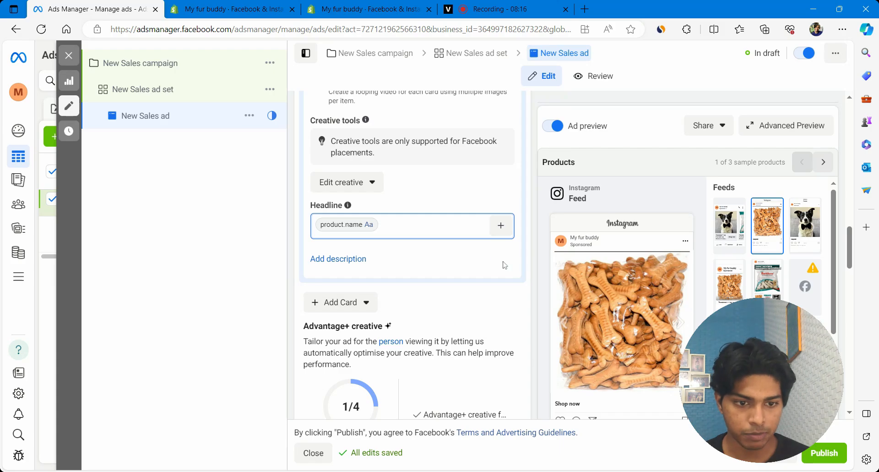
{"action": "scroll", "coordinate": [412, 257], "scroll_direction": "down", "scroll_amount": 2}
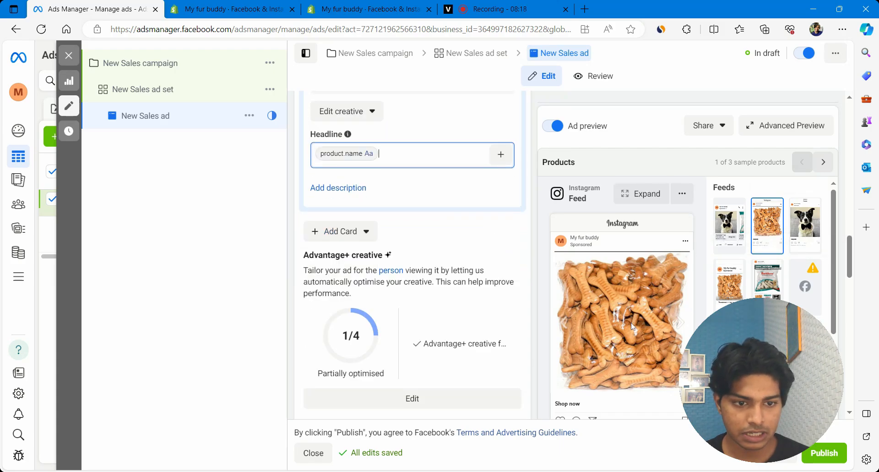
{"action": "scroll", "coordinate": [618, 341], "scroll_direction": "down", "scroll_amount": 2}
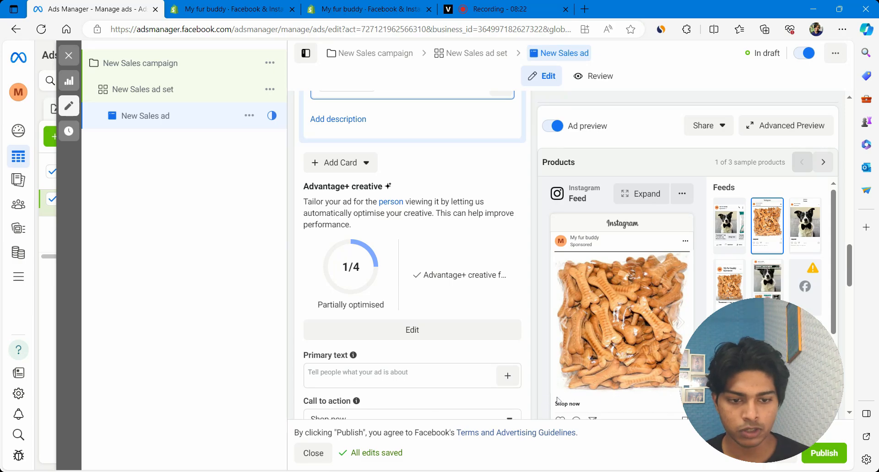
{"action": "left_click", "coordinate": [682, 325]}
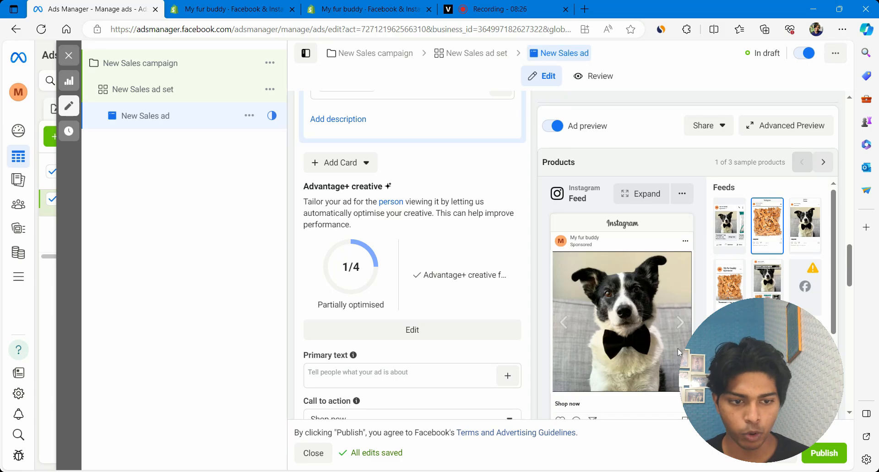
{"action": "left_click", "coordinate": [680, 322]}
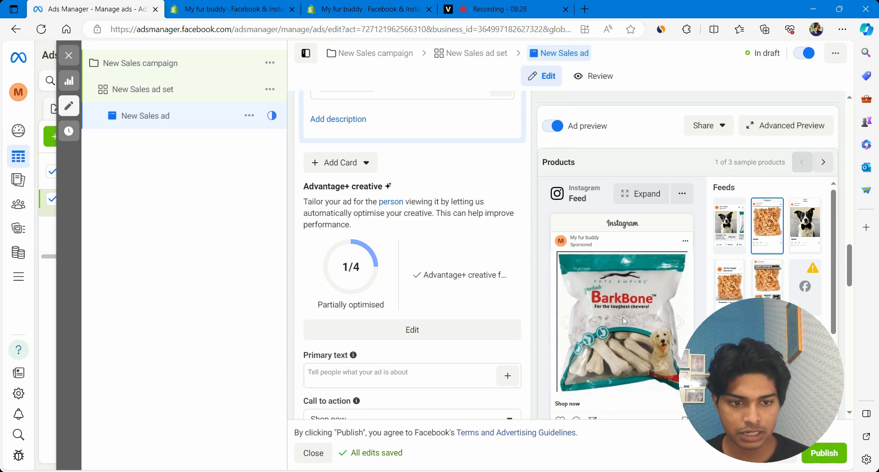
{"action": "left_click", "coordinate": [680, 323]}
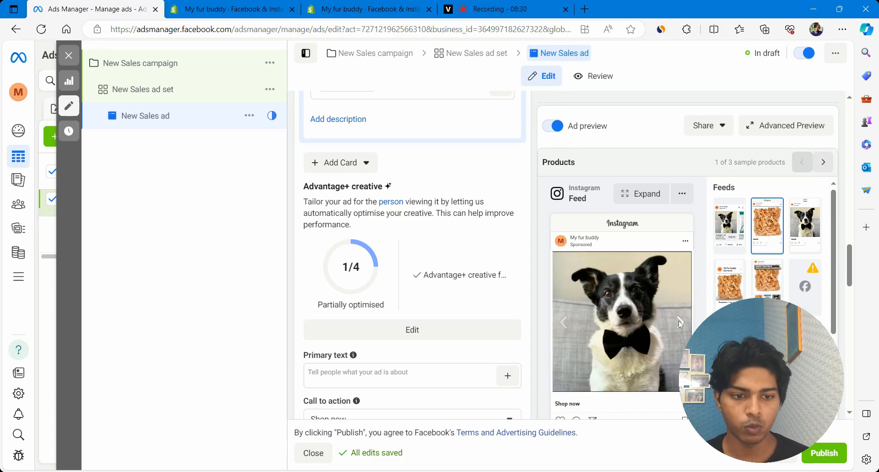
{"action": "left_click", "coordinate": [681, 323]}
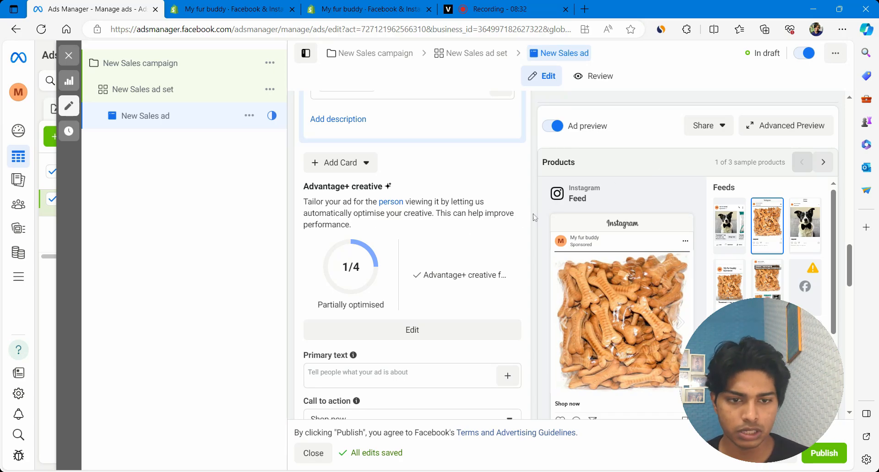
{"action": "scroll", "coordinate": [509, 190], "scroll_direction": "up", "scroll_amount": 3}
{"action": "scroll", "coordinate": [510, 190], "scroll_direction": "up", "scroll_amount": 3}
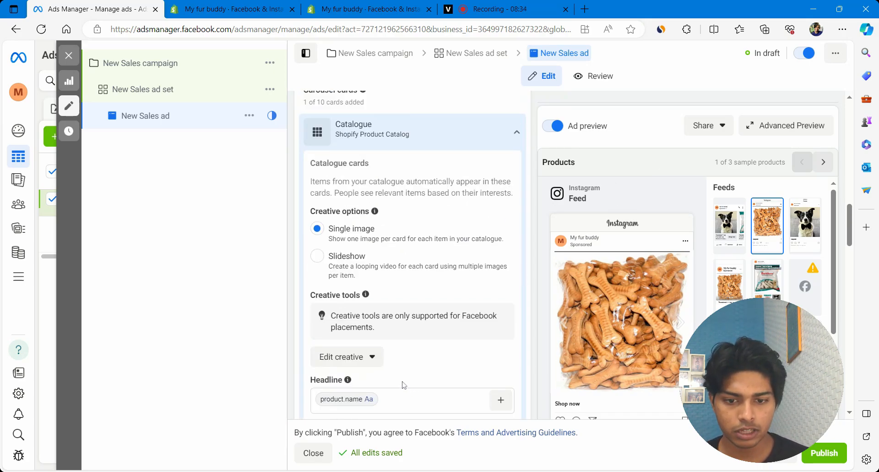
{"action": "scroll", "coordinate": [404, 387], "scroll_direction": "down", "scroll_amount": 3}
Replace the short description field with the feed link description 'This is the best site too get dog products'.
{"action": "left_click", "coordinate": [342, 250]}
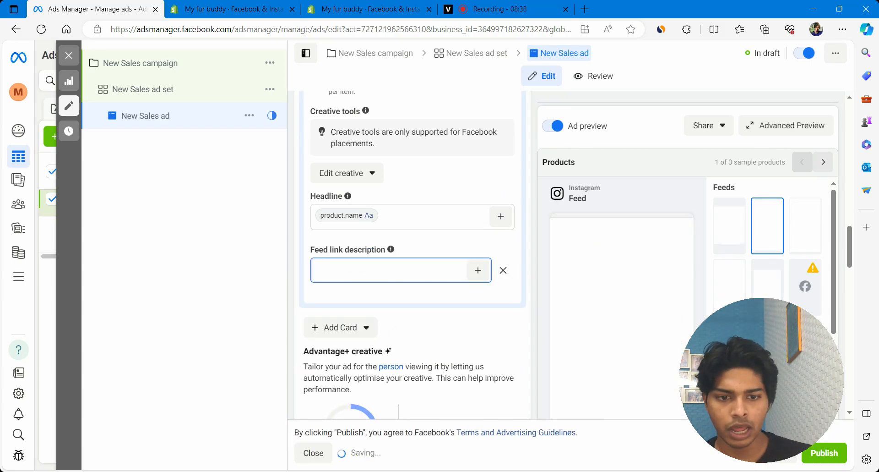
{"action": "left_click", "coordinate": [478, 270]}
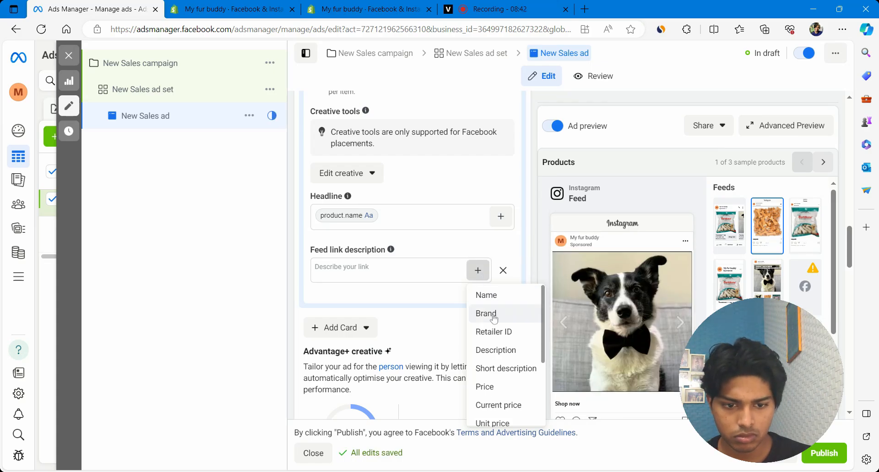
{"action": "left_click", "coordinate": [506, 369]}
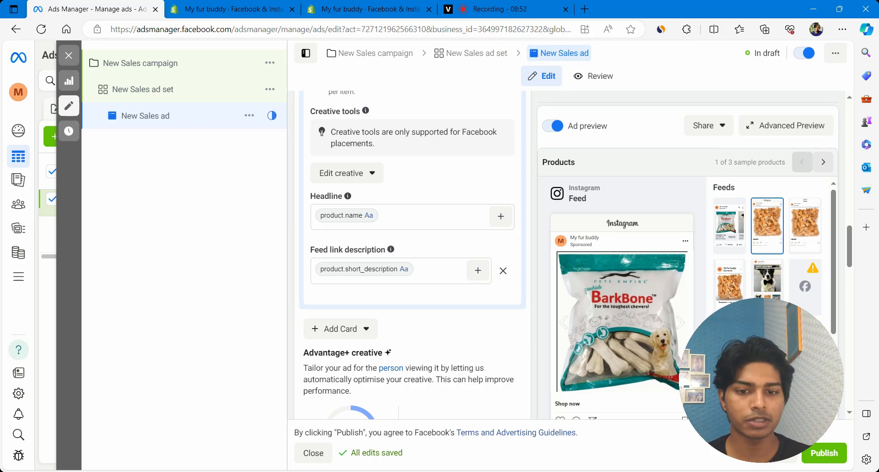
{"action": "left_click", "coordinate": [422, 269]}
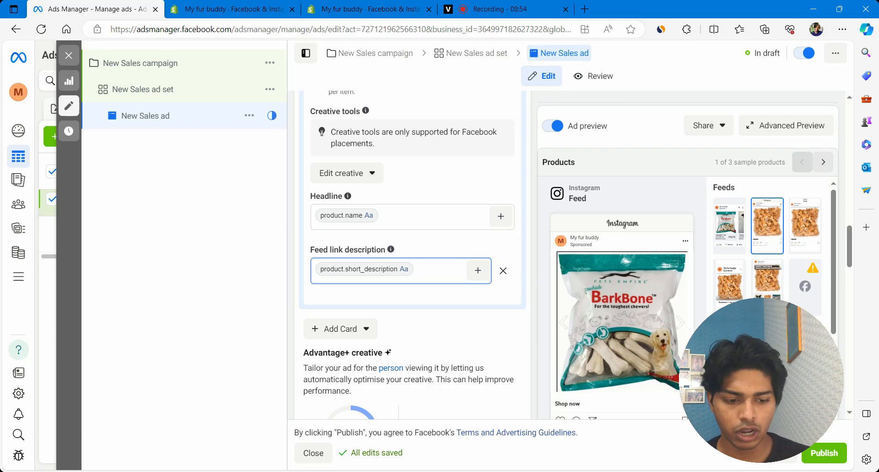
{"action": "key", "text": "BackSpace"}
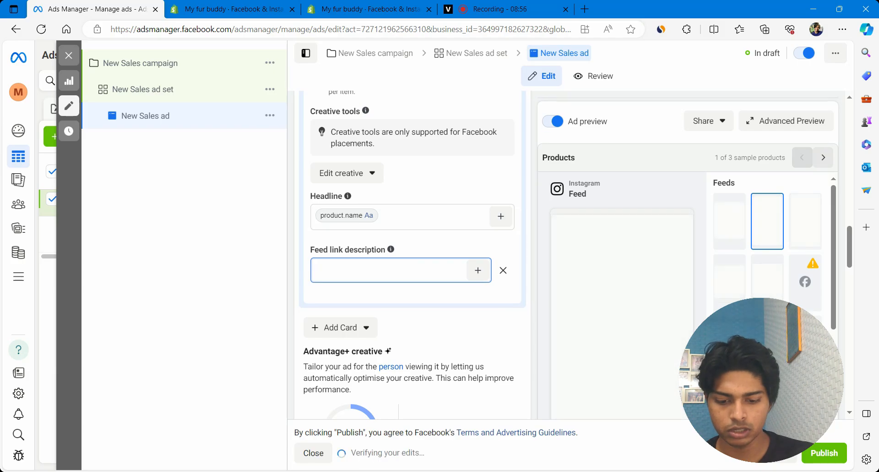
{"action": "type", "text": "This is the best site too"}
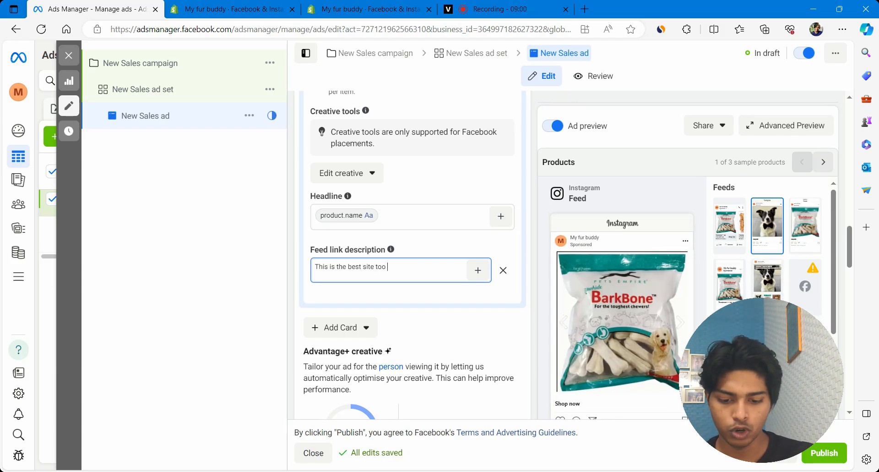
{"action": "type", "text": " get dog products"}
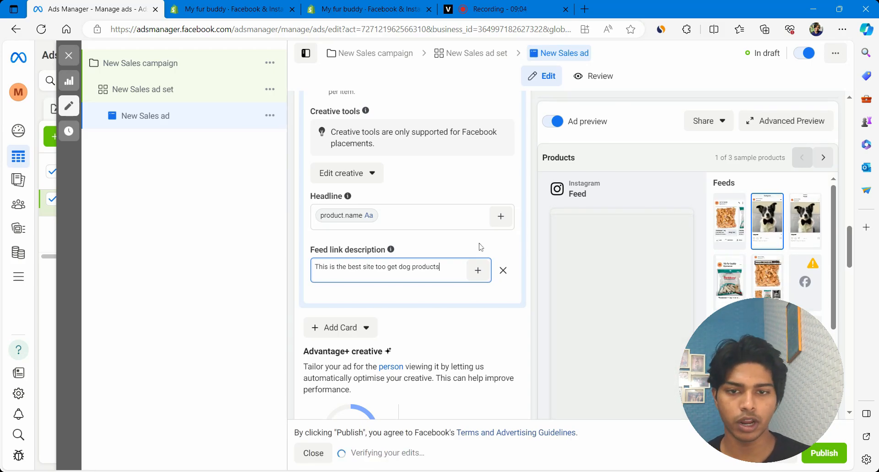
Write 'Our summer collection just ropped make sure to check it out' as the ad's primary text.
{"action": "scroll", "coordinate": [481, 247], "scroll_direction": "up", "scroll_amount": 4}
{"action": "scroll", "coordinate": [481, 247], "scroll_direction": "up", "scroll_amount": 9}
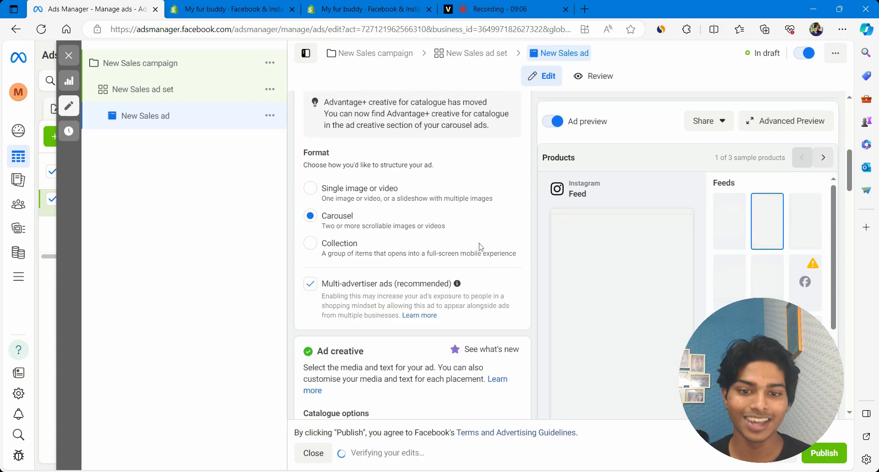
{"action": "scroll", "coordinate": [397, 190], "scroll_direction": "down", "scroll_amount": 8}
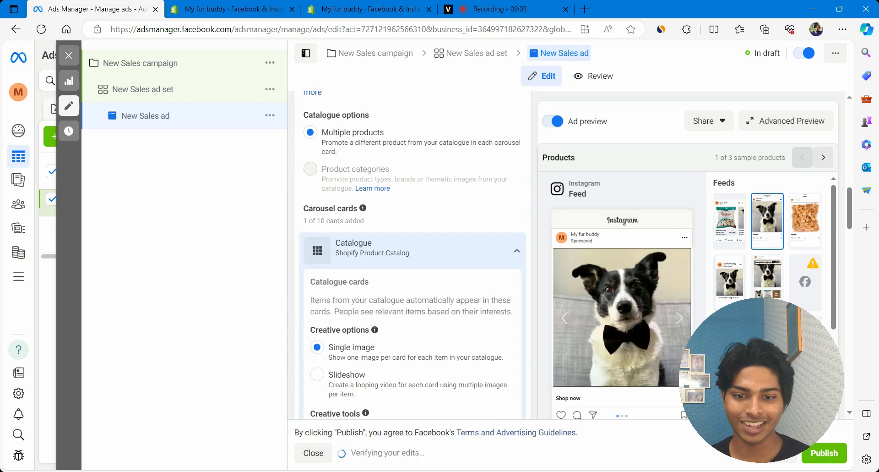
{"action": "scroll", "coordinate": [442, 186], "scroll_direction": "down", "scroll_amount": 12}
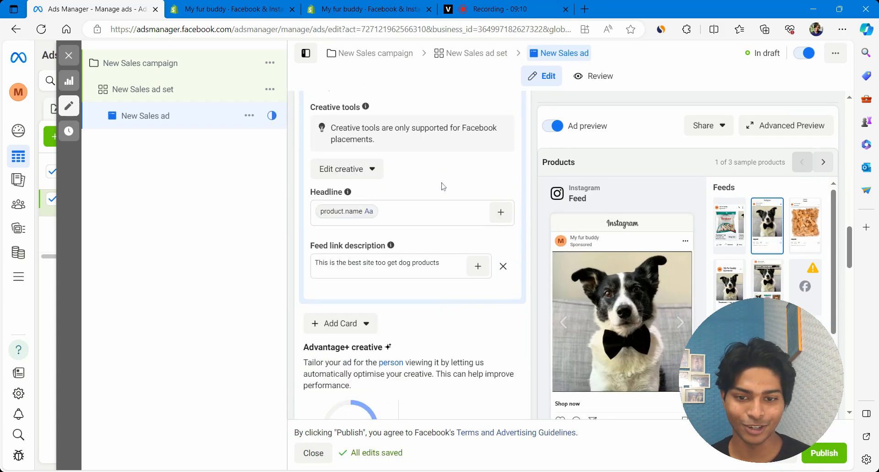
{"action": "scroll", "coordinate": [412, 252], "scroll_direction": "up", "scroll_amount": 4}
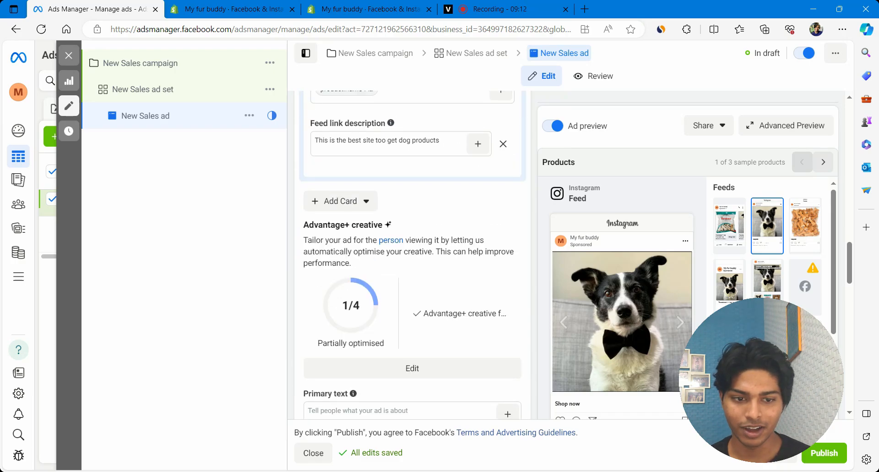
{"action": "scroll", "coordinate": [358, 205], "scroll_direction": "down", "scroll_amount": 6}
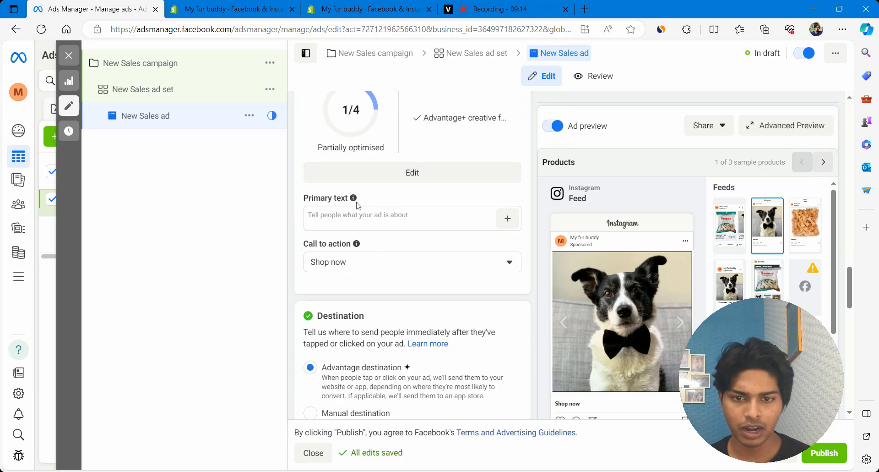
{"action": "left_click", "coordinate": [367, 216]}
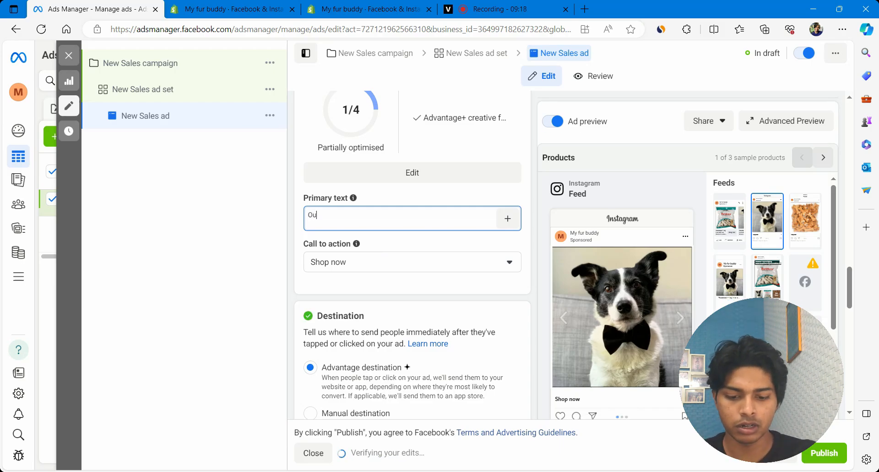
{"action": "type", "text": "Our summer collect"}
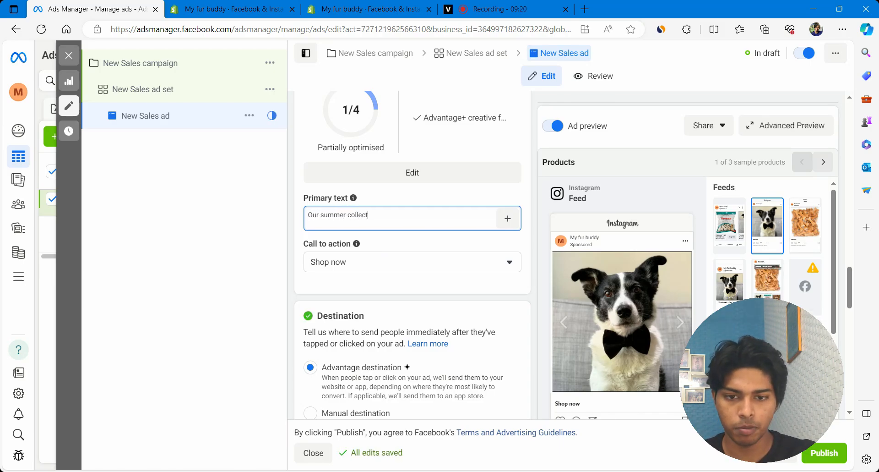
{"action": "type", "text": "ion just "}
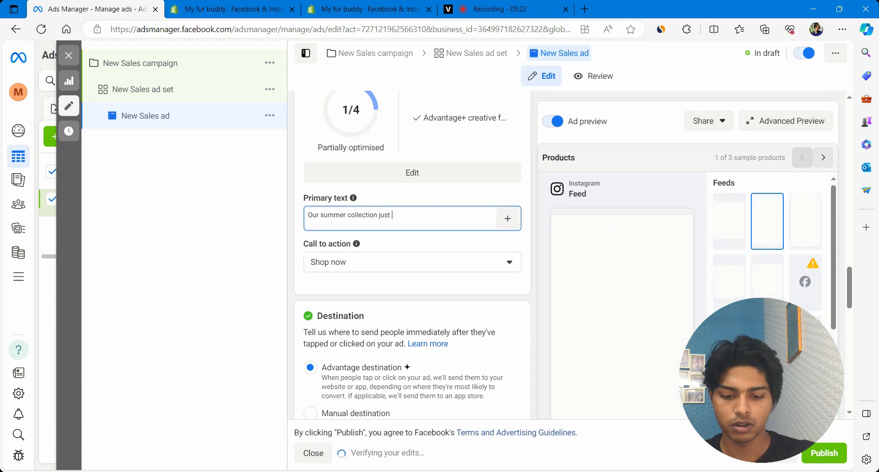
{"action": "type", "text": "ropped make"}
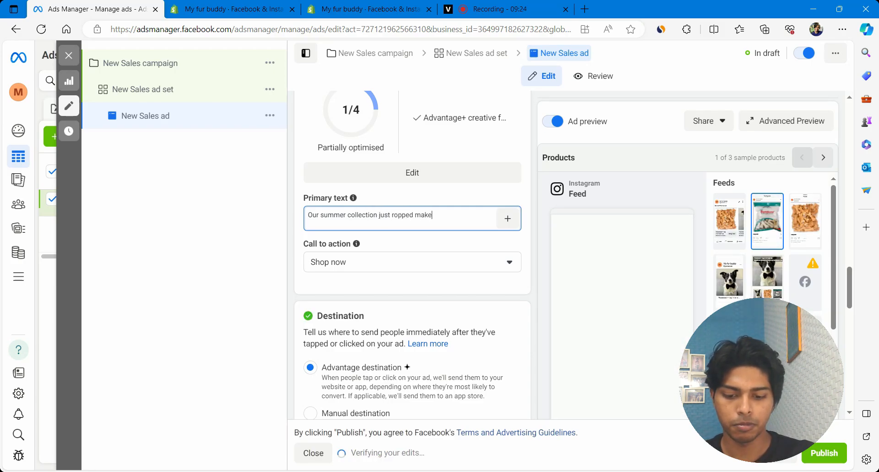
{"action": "type", "text": " sure to check"}
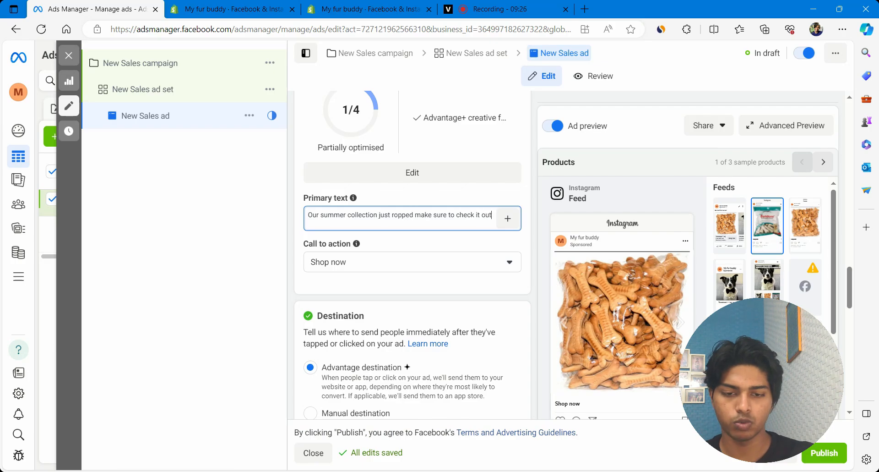
{"action": "type", "text": " it out"}
{"action": "scroll", "coordinate": [461, 269], "scroll_direction": "down", "scroll_amount": 5}
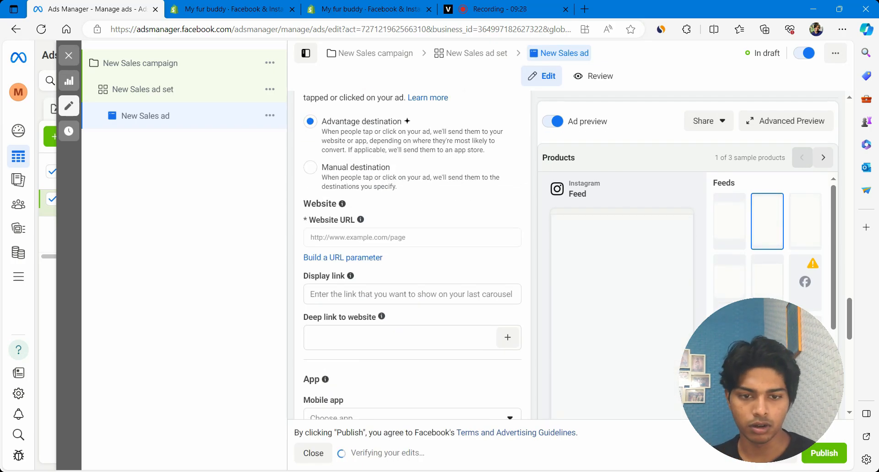
{"action": "scroll", "coordinate": [461, 269], "scroll_direction": "up", "scroll_amount": 3}
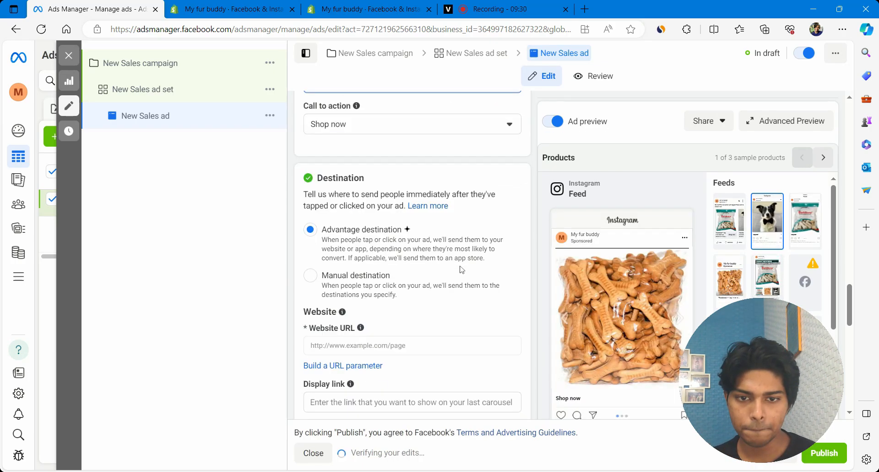
Change the ad destination from Advantage destination to Manual destination.
{"action": "scroll", "coordinate": [382, 133], "scroll_direction": "up", "scroll_amount": 1}
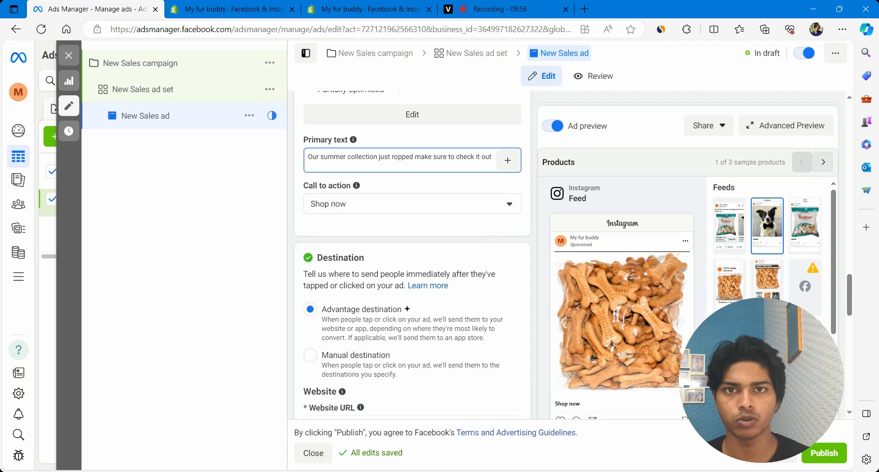
{"action": "scroll", "coordinate": [412, 251], "scroll_direction": "down", "scroll_amount": 2}
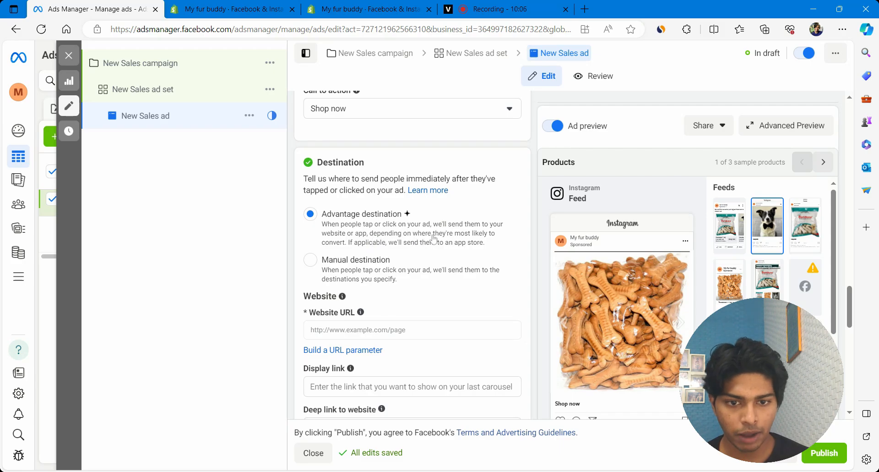
{"action": "left_click", "coordinate": [310, 259]}
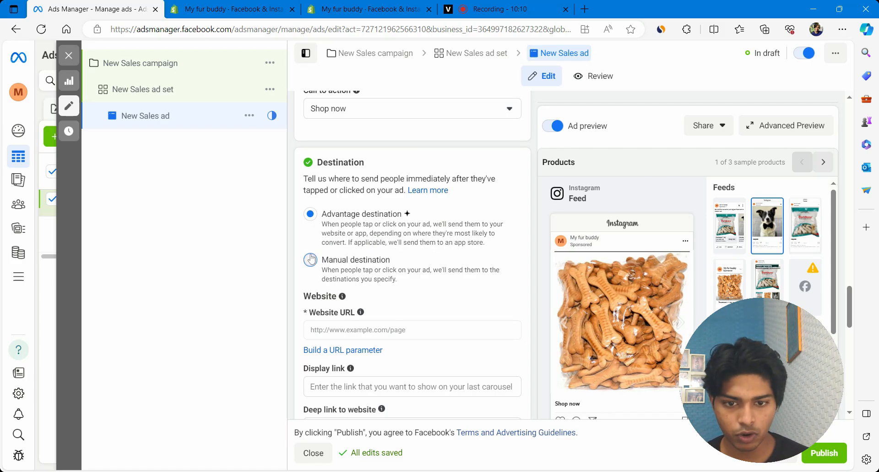
{"action": "scroll", "coordinate": [310, 259], "scroll_direction": "up", "scroll_amount": 6}
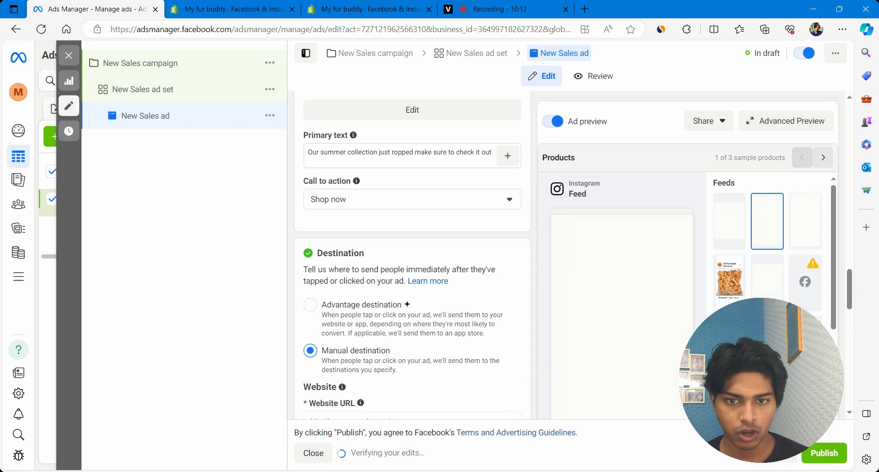
{"action": "scroll", "coordinate": [412, 256], "scroll_direction": "up", "scroll_amount": 6}
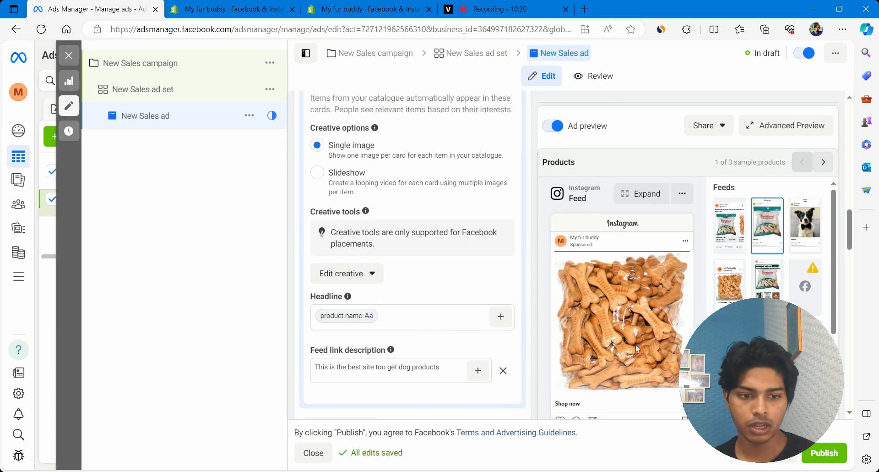
Advance the Instagram feed preview to the bow-tie dog card and scroll to the destination fields.
{"action": "left_click", "coordinate": [680, 323]}
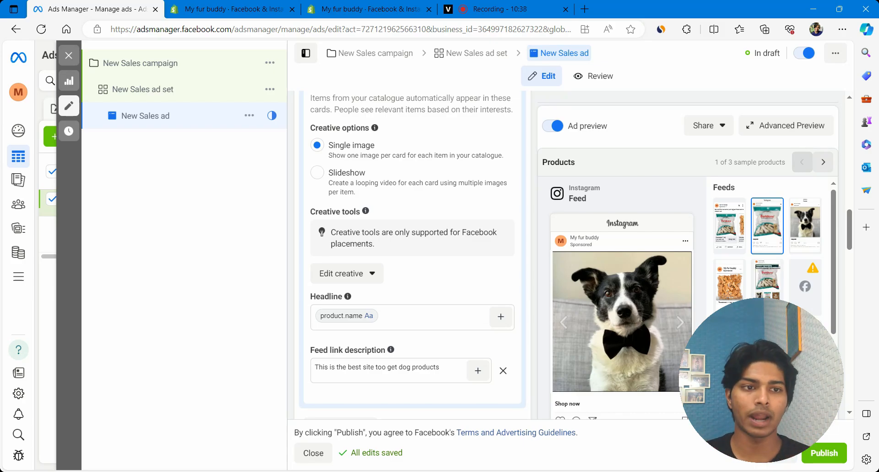
{"action": "scroll", "coordinate": [412, 257], "scroll_direction": "down", "scroll_amount": 15}
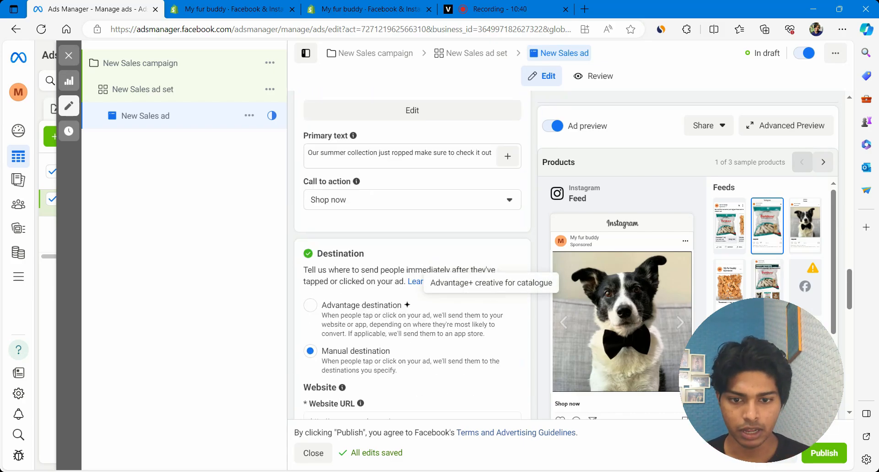
{"action": "scroll", "coordinate": [412, 256], "scroll_direction": "down", "scroll_amount": 3}
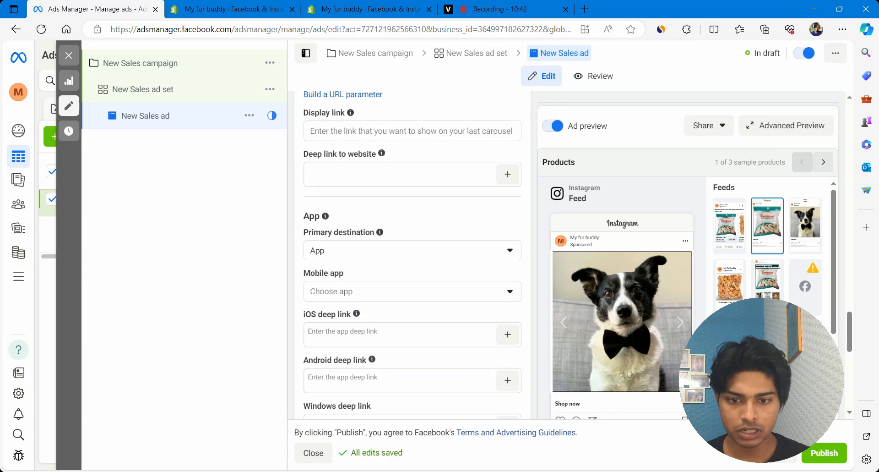
{"action": "scroll", "coordinate": [412, 256], "scroll_direction": "up", "scroll_amount": 2}
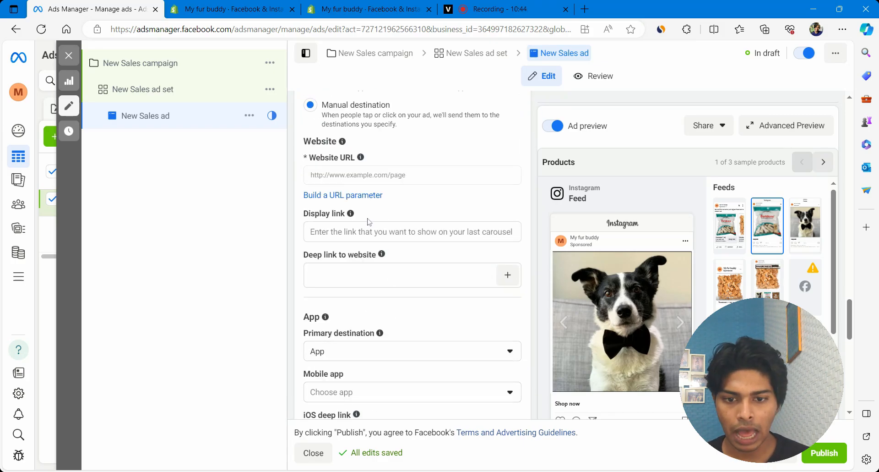
Focus the empty Website URL field, return the preview to the dog-biscuit card, and review Tracking.
{"action": "left_click", "coordinate": [357, 181]}
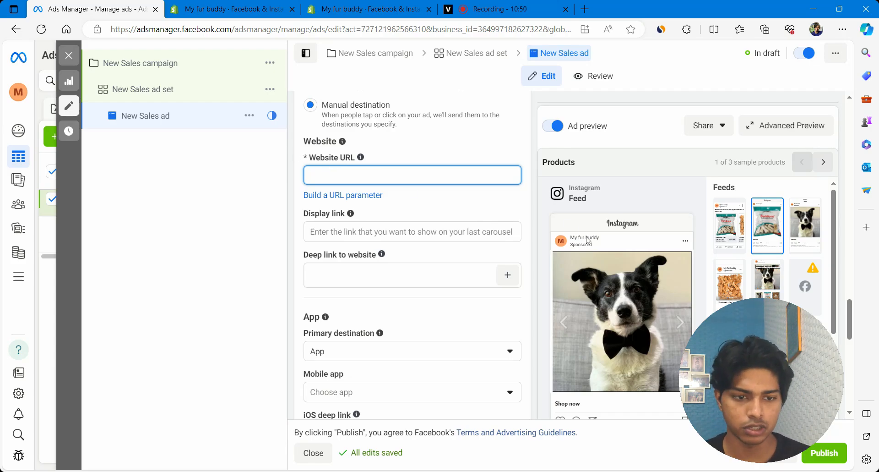
{"action": "left_click", "coordinate": [567, 325]}
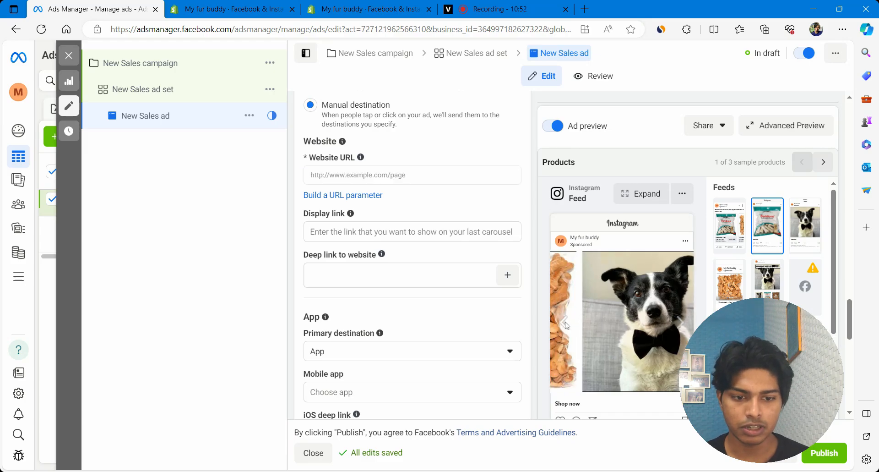
{"action": "scroll", "coordinate": [634, 288], "scroll_direction": "down", "scroll_amount": 3}
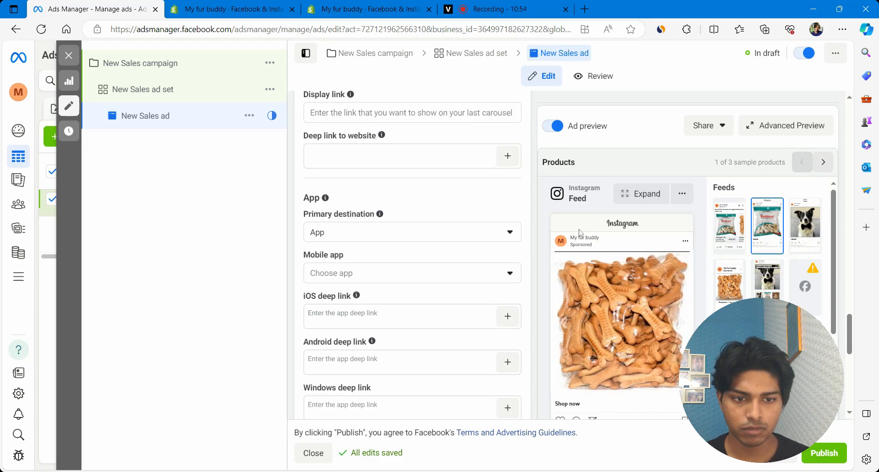
{"action": "scroll", "coordinate": [579, 232], "scroll_direction": "down", "scroll_amount": 3}
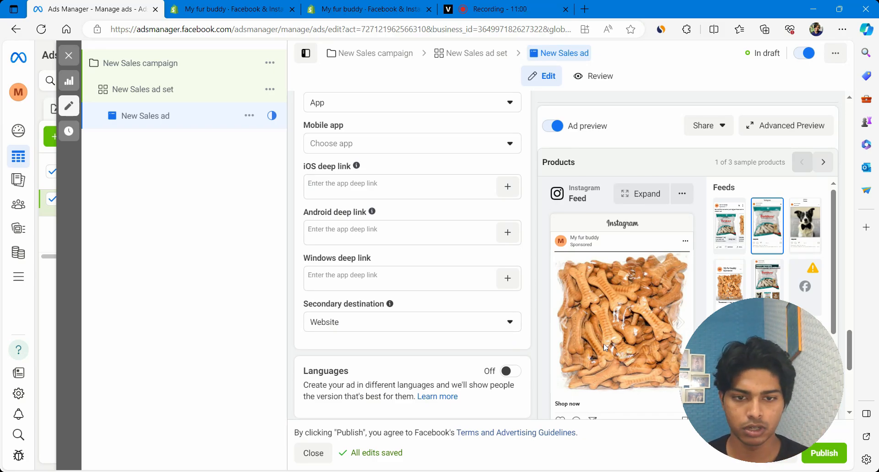
{"action": "scroll", "coordinate": [398, 334], "scroll_direction": "down", "scroll_amount": 5}
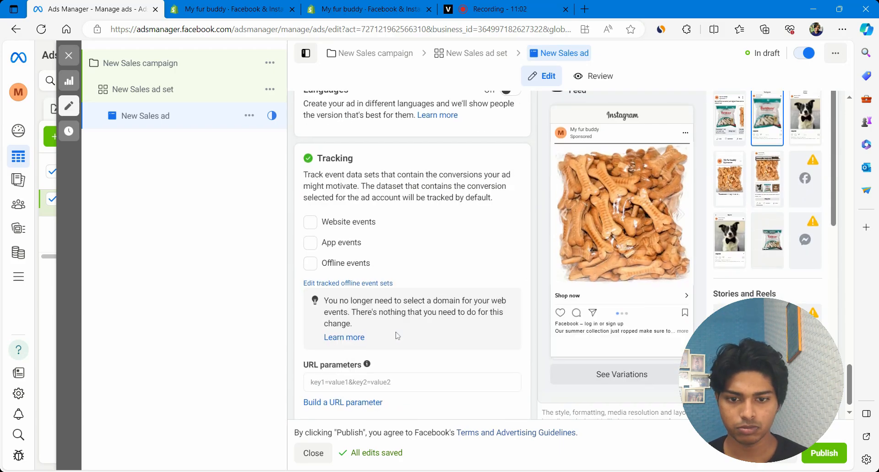
{"action": "scroll", "coordinate": [397, 336], "scroll_direction": "down", "scroll_amount": 1}
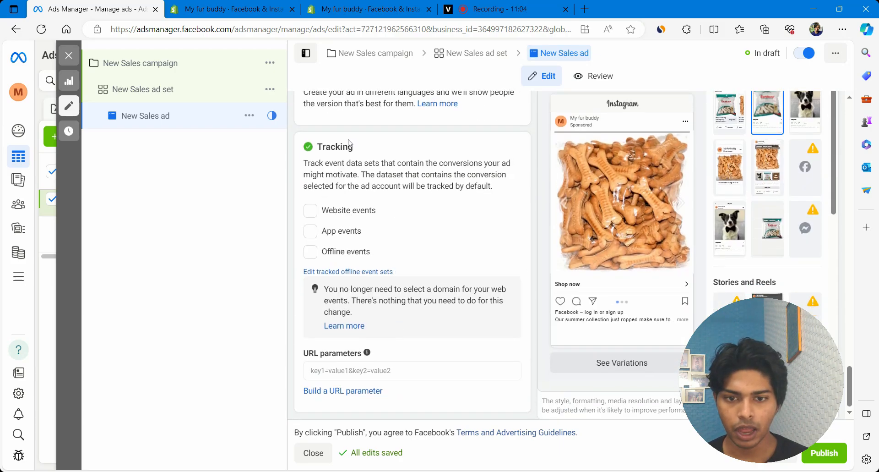
{"action": "scroll", "coordinate": [412, 254], "scroll_direction": "up", "scroll_amount": 10}
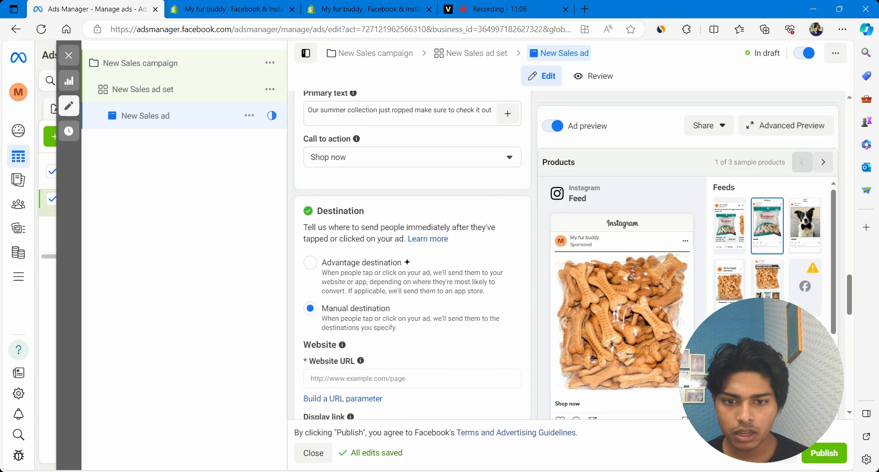
{"action": "scroll", "coordinate": [412, 254], "scroll_direction": "up", "scroll_amount": 10}
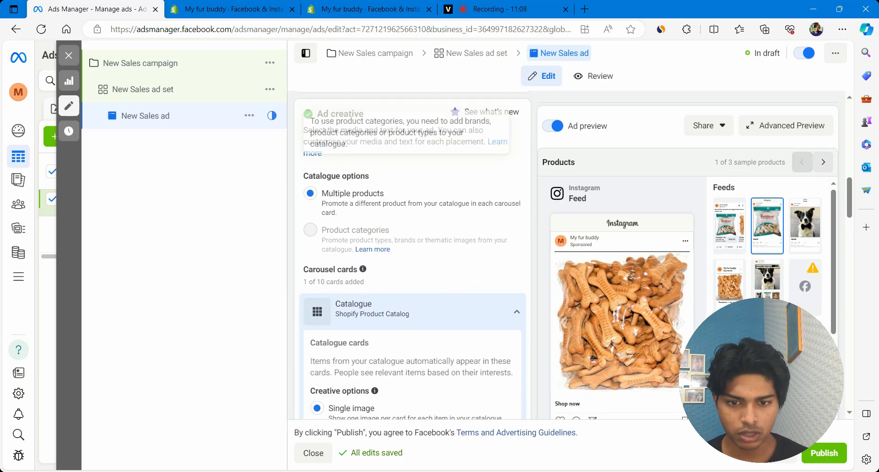